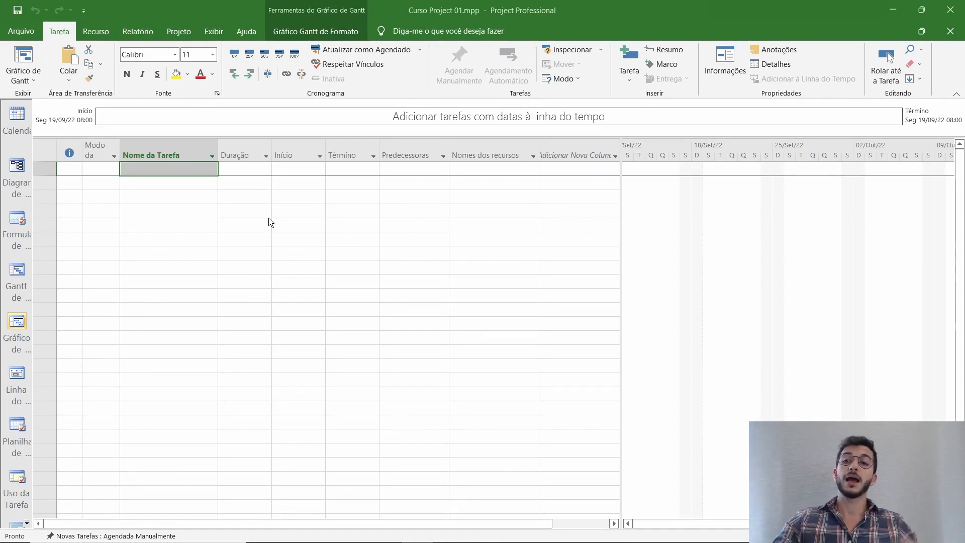
Step: Check the start date and calendar settings in the project information of Curso Project 01
click(181, 33)
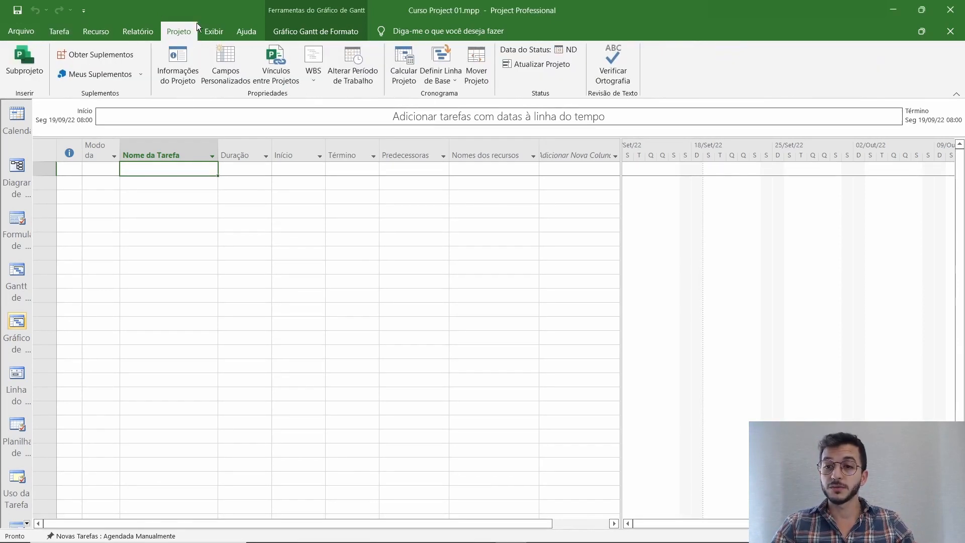
click(177, 66)
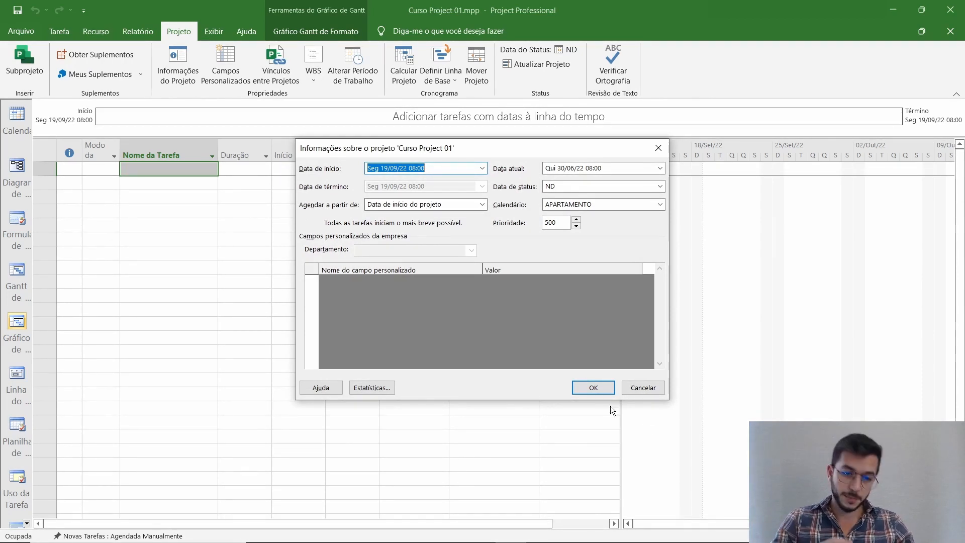
click(593, 388)
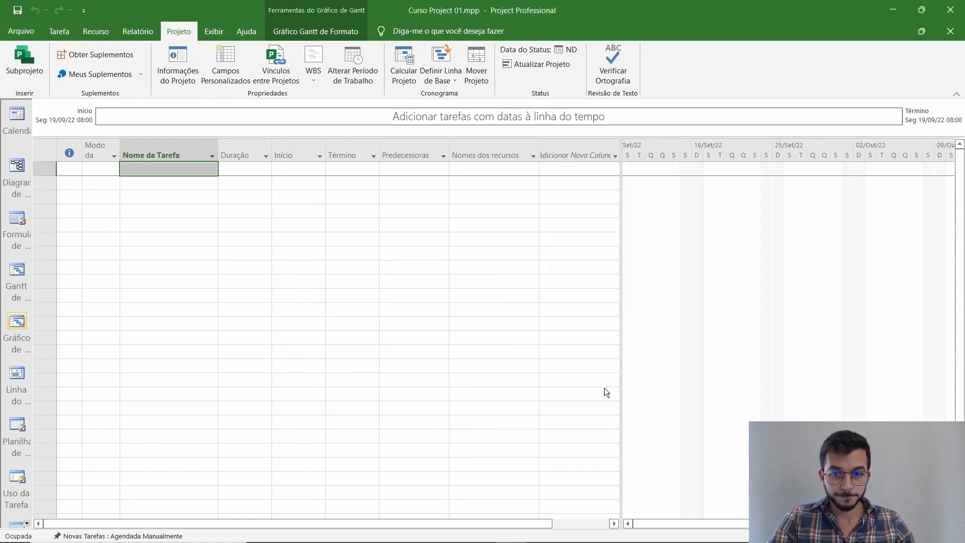
click(211, 183)
click(199, 170)
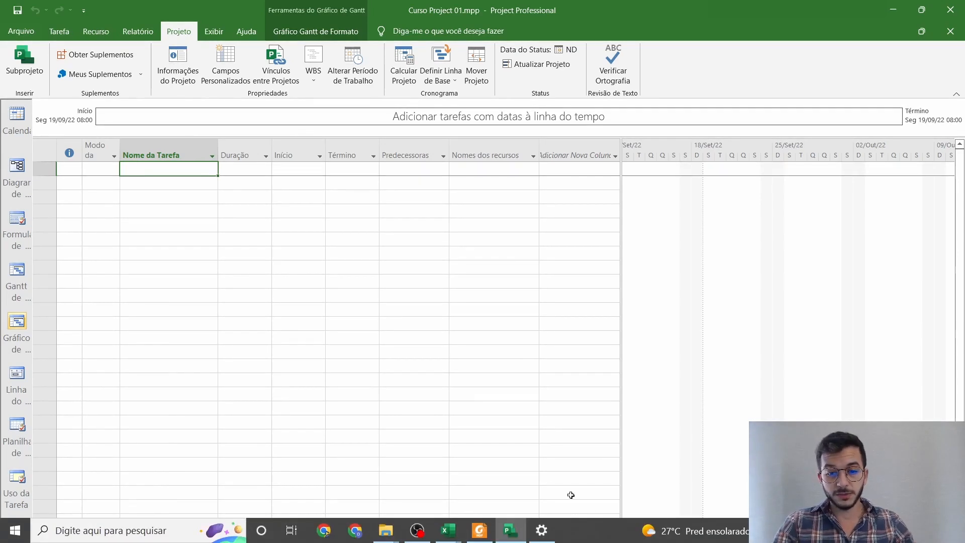
Step: Switch to Planilha de quantitativo.xlsx in Excel and examine its service descriptions against the empty task table in Project
click(449, 531)
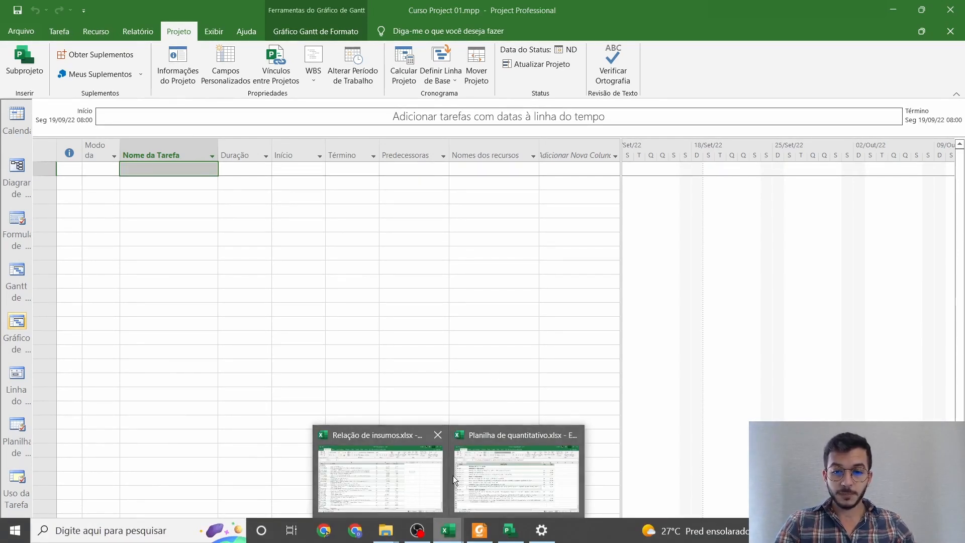
click(513, 463)
click(316, 243)
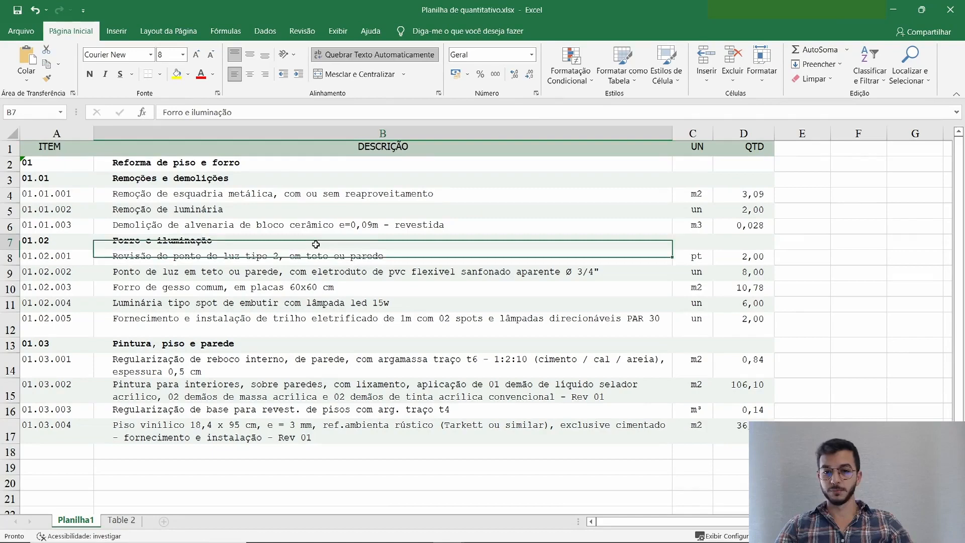
click(372, 267)
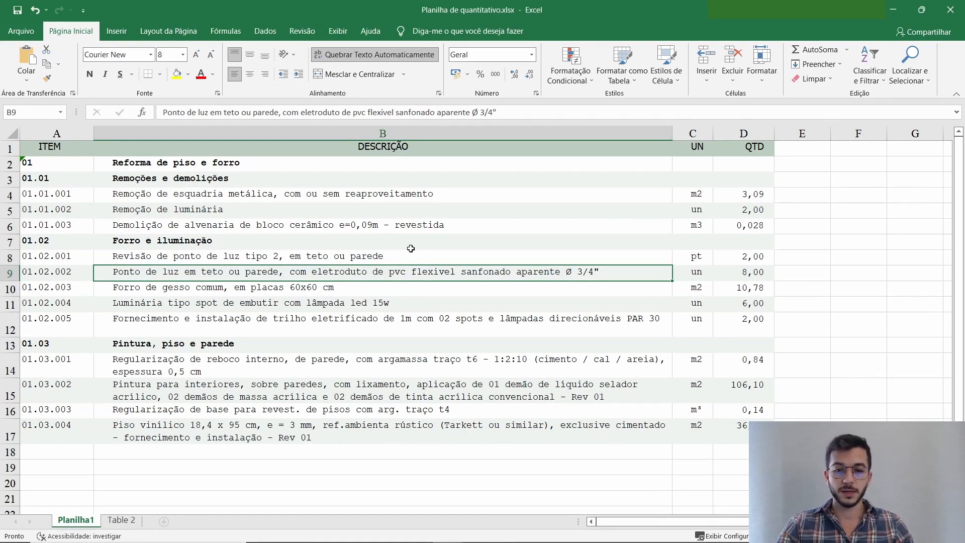
key(alt+Tab)
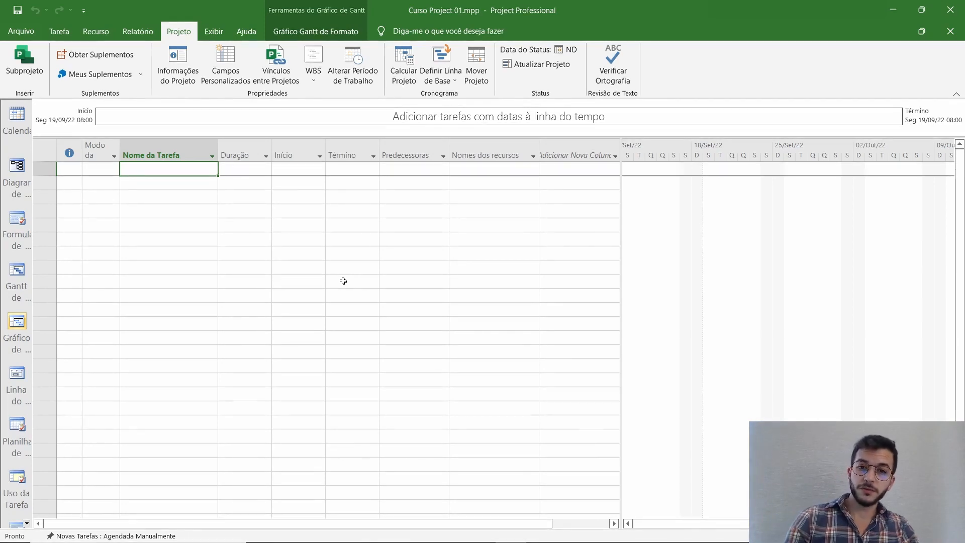
key(alt+Tab)
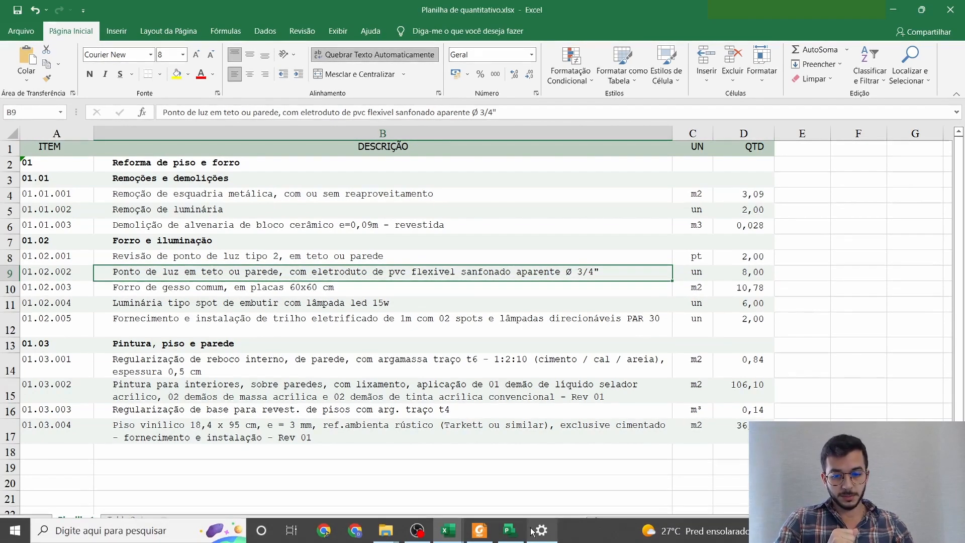
Step: Switch to Project and look over the empty rows of the Nome da Tarefa column
click(509, 535)
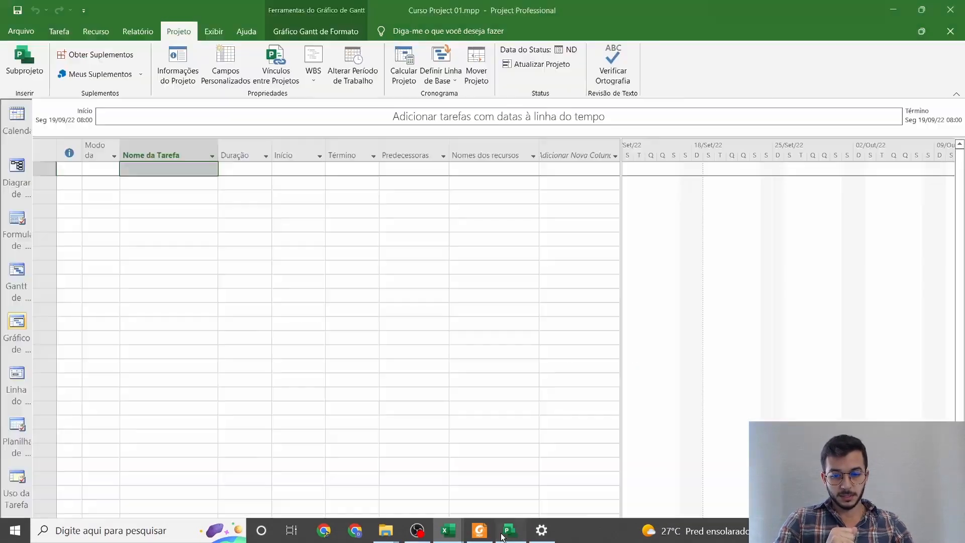
click(184, 224)
click(171, 296)
click(172, 326)
click(181, 226)
click(181, 185)
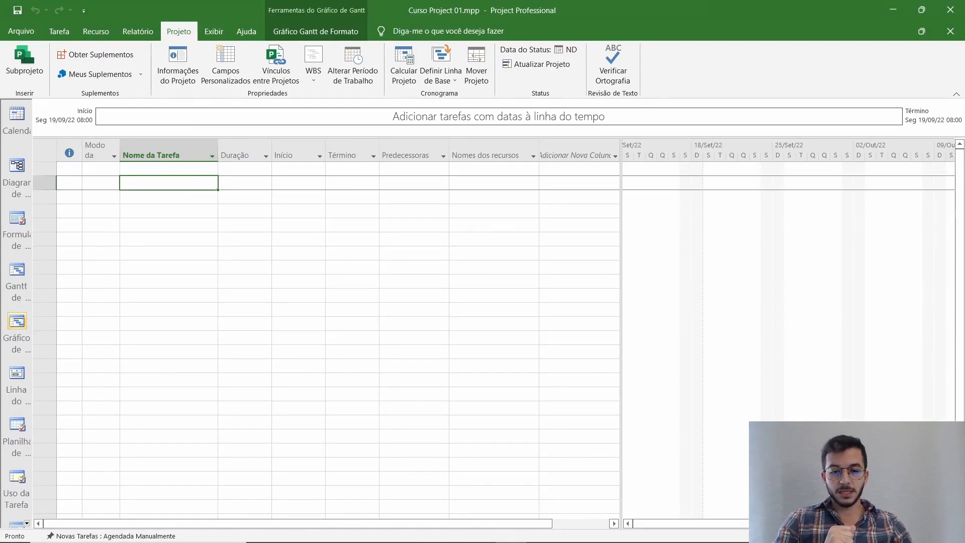
Step: Switch to Planilha de quantitativo.xlsx in Excel and review the descriptions from the project title through the last item, B2:B17
mouse_move(447, 536)
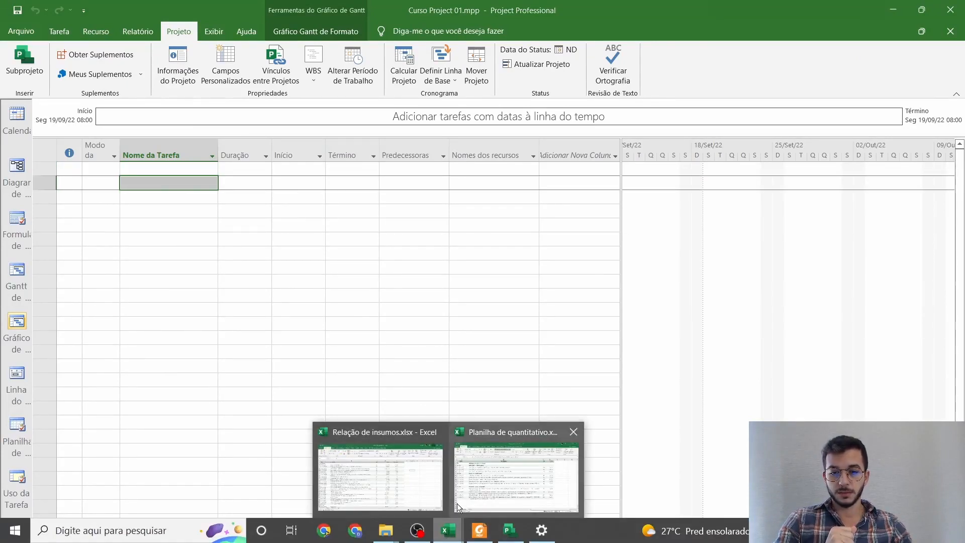
click(457, 503)
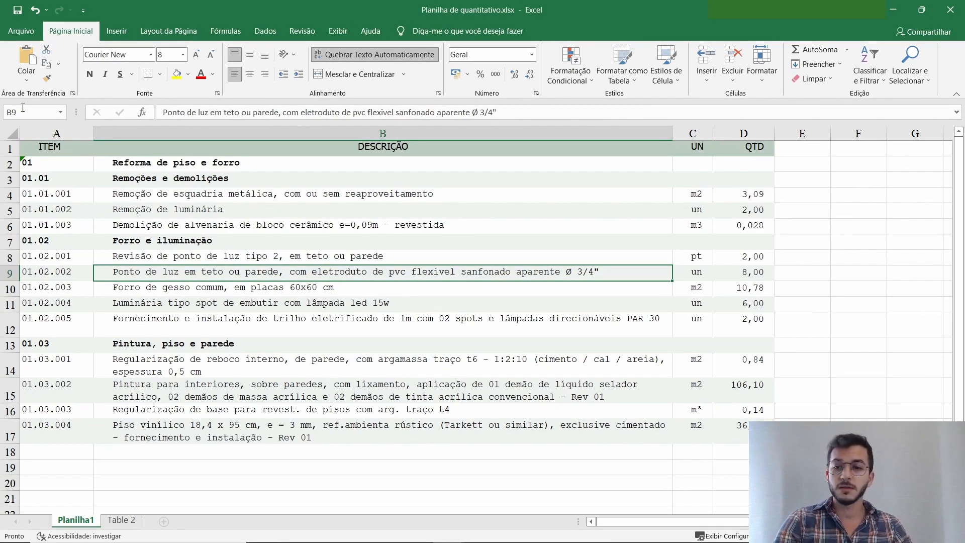
click(307, 179)
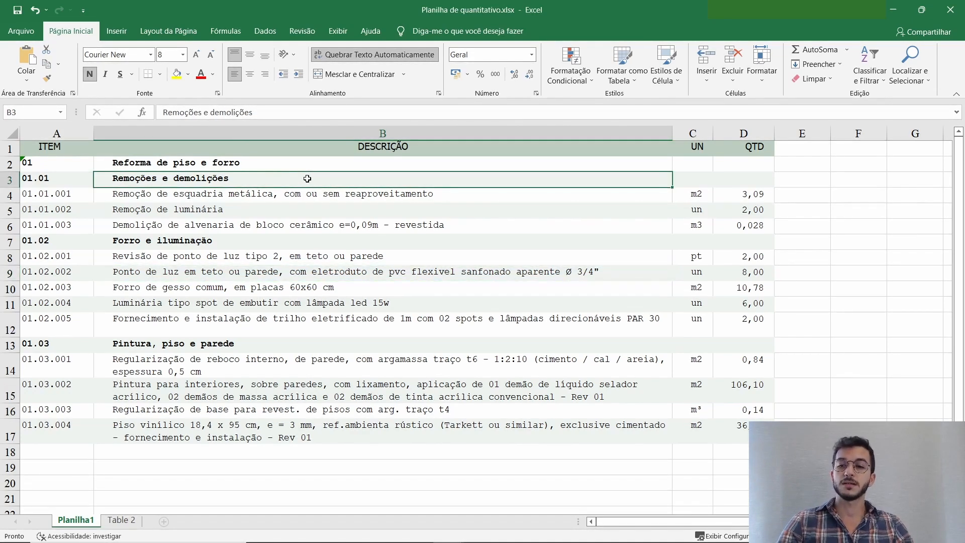
click(175, 164)
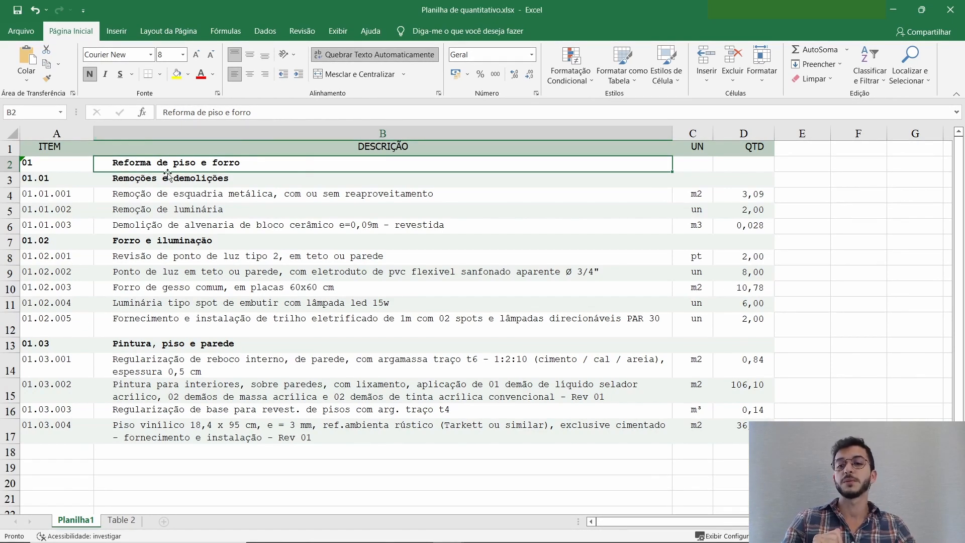
click(153, 180)
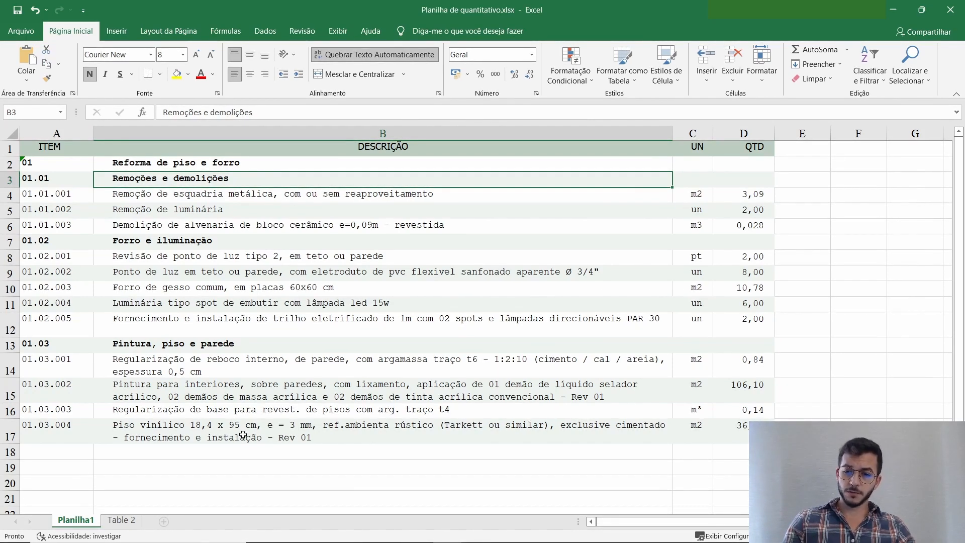
drag(246, 182, 242, 424)
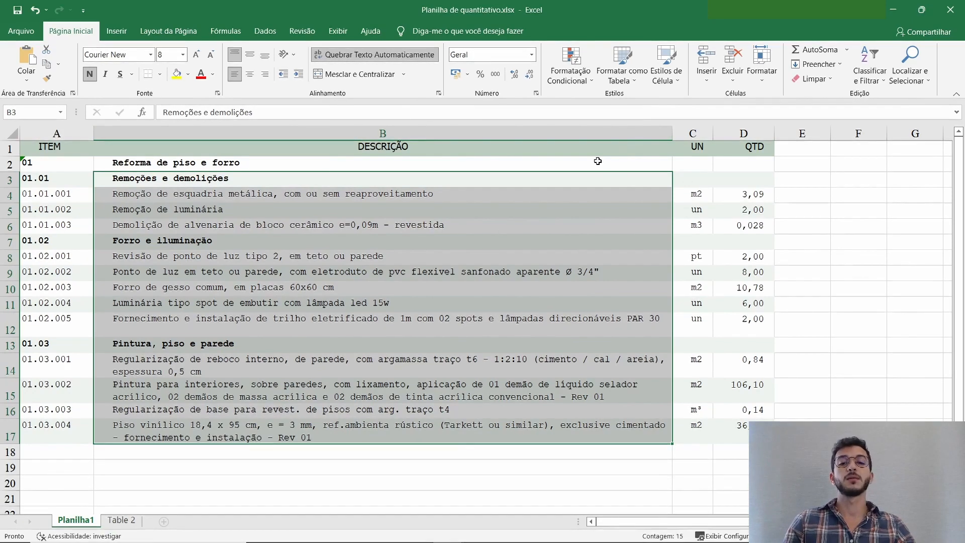
Step: Try merging and centering the Reforma de piso e forro title across B2:C2, and undo the merge
click(623, 161)
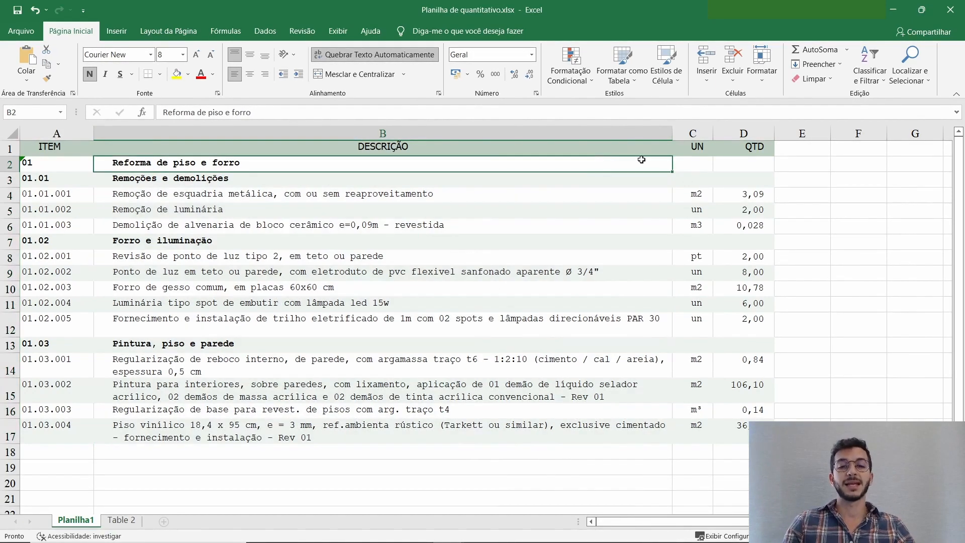
shift+click(698, 168)
click(356, 73)
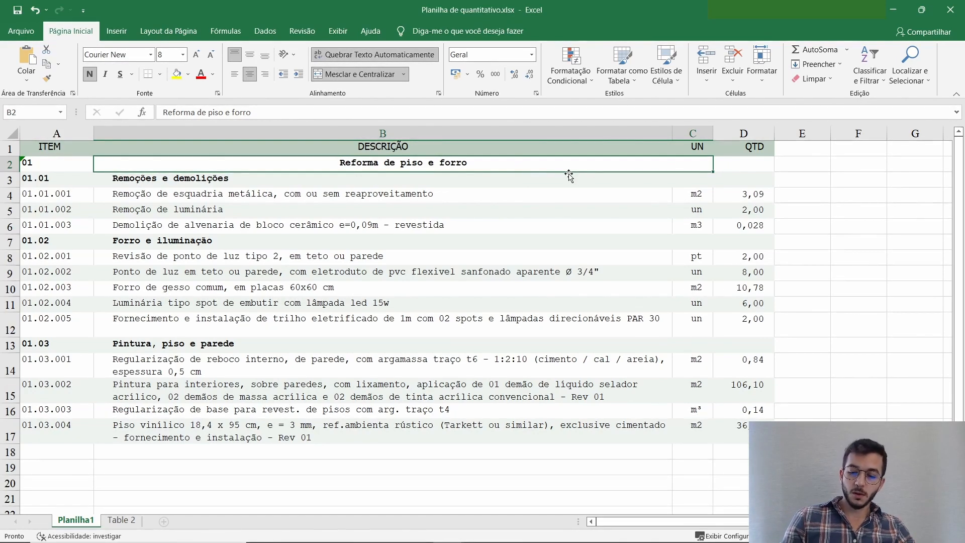
key(ctrl+z)
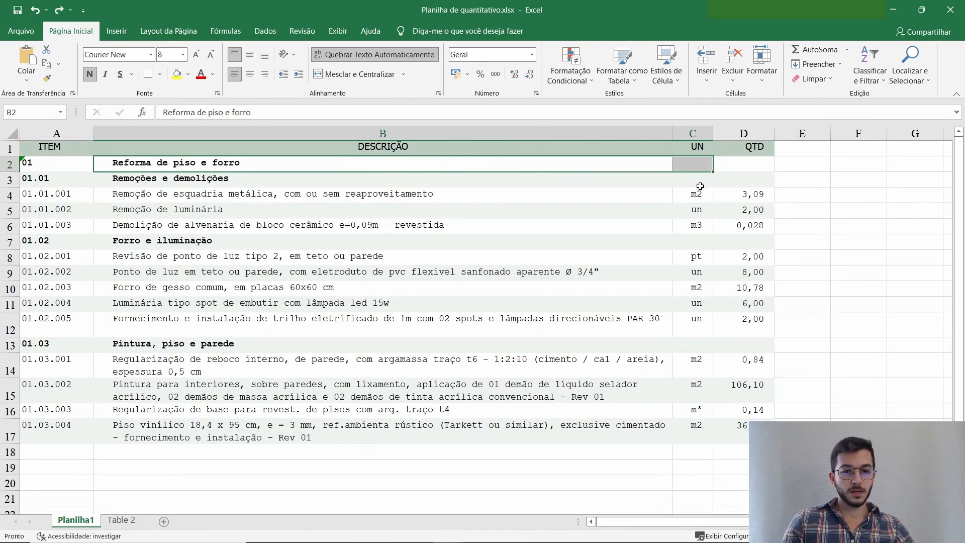
Step: Try merging and centering the m2 unit cell over C3:C4 and over C2:C4, and undo both merges
drag(699, 194, 693, 180)
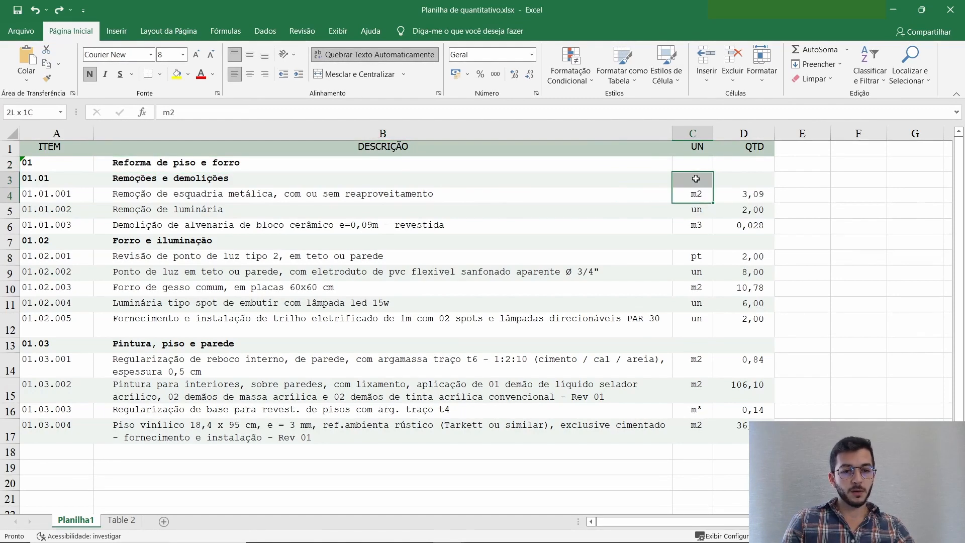
click(370, 76)
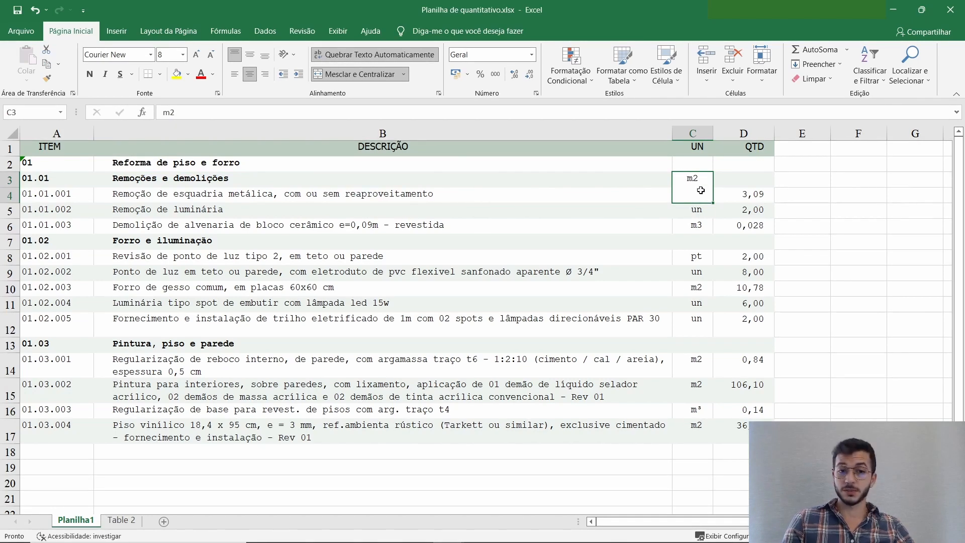
drag(695, 192, 693, 165)
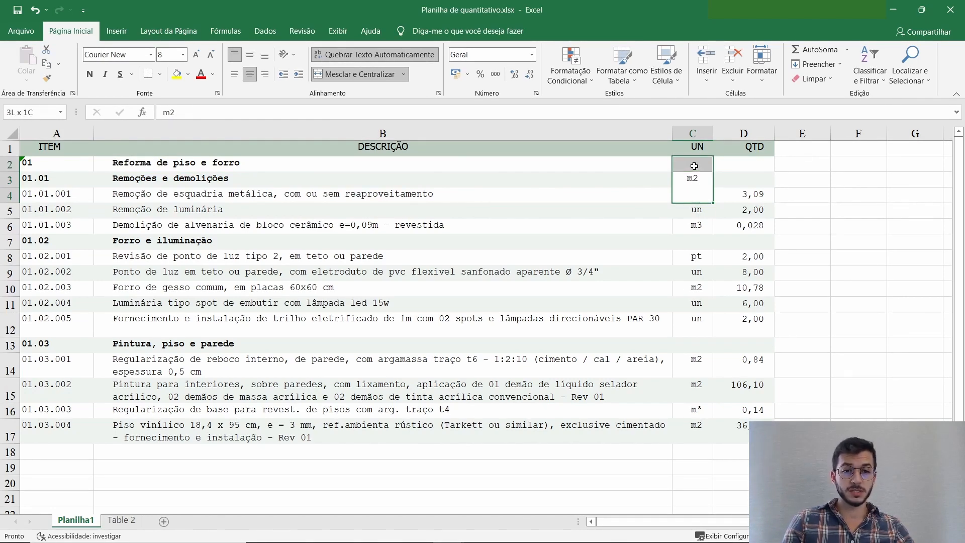
click(360, 74)
click(360, 74)
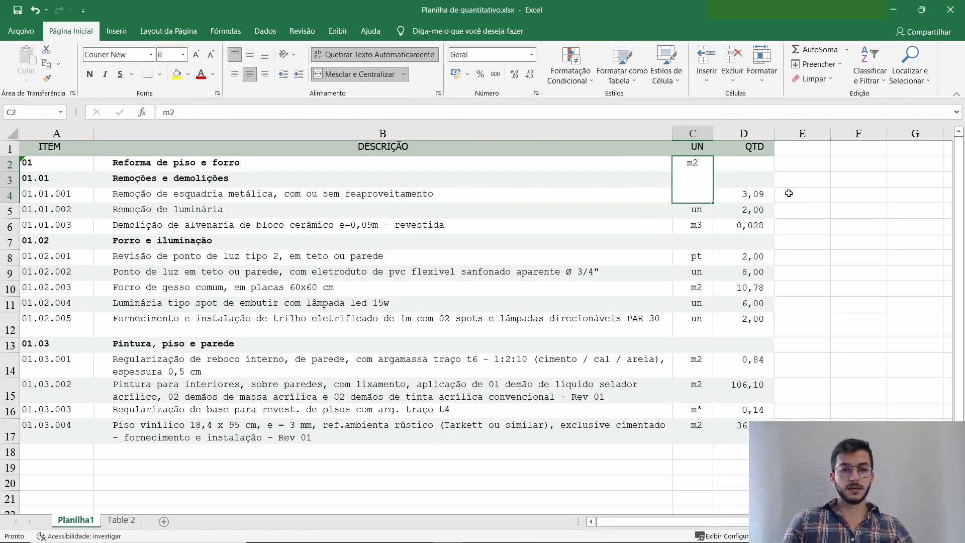
key(ctrl+z)
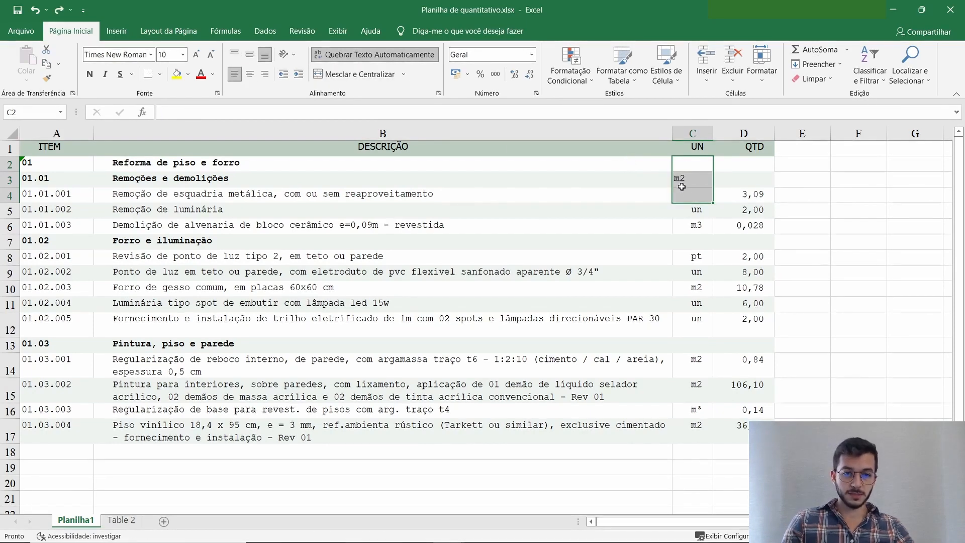
click(647, 184)
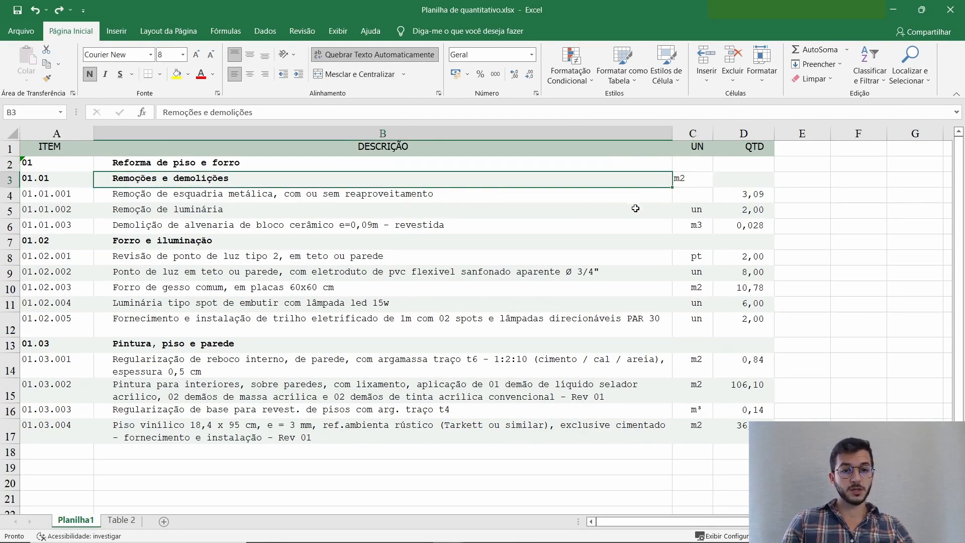
key(Right)
key(shift+Up)
key(ctrl+z)
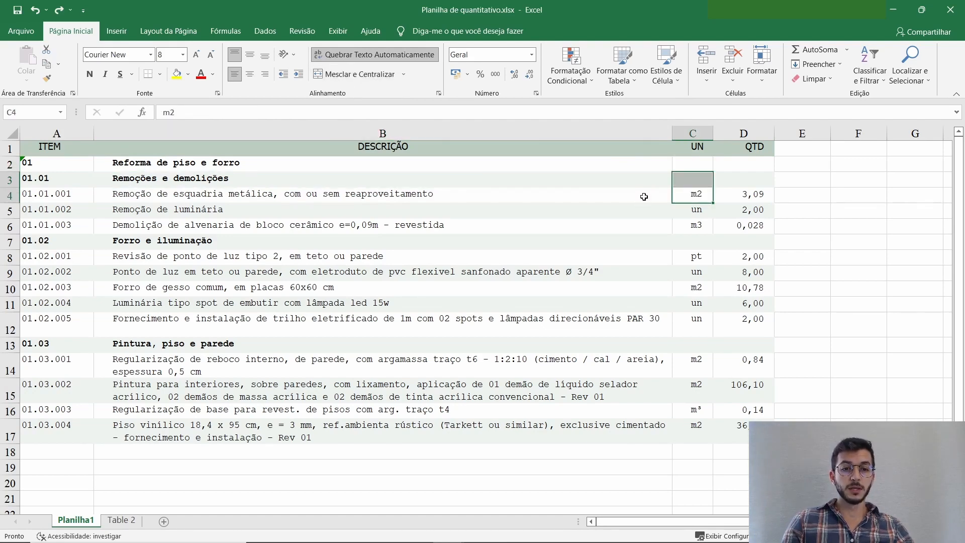
Step: Examine the Table 2 sheet for its item compositions and the layout of its cells
key(ctrl+Page_Down)
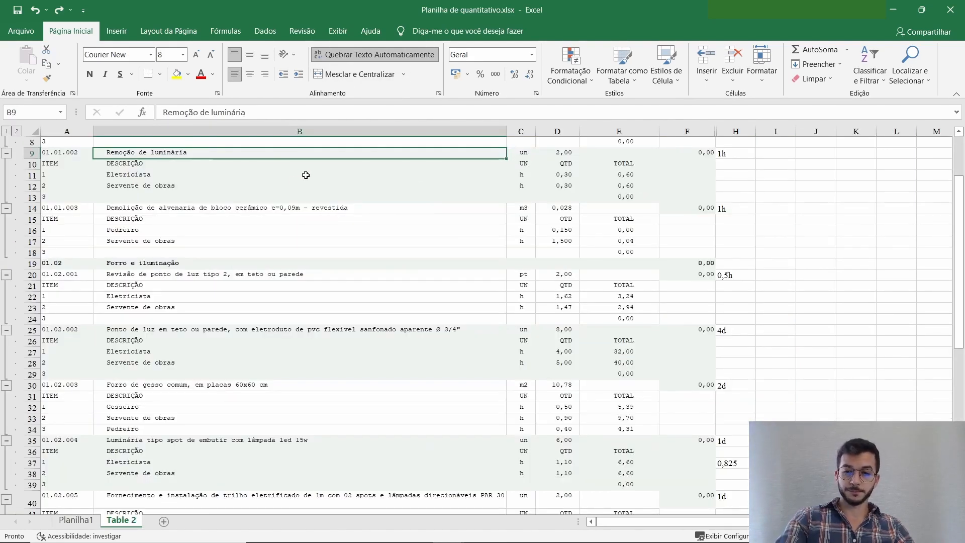
key(ctrl+alt+equal)
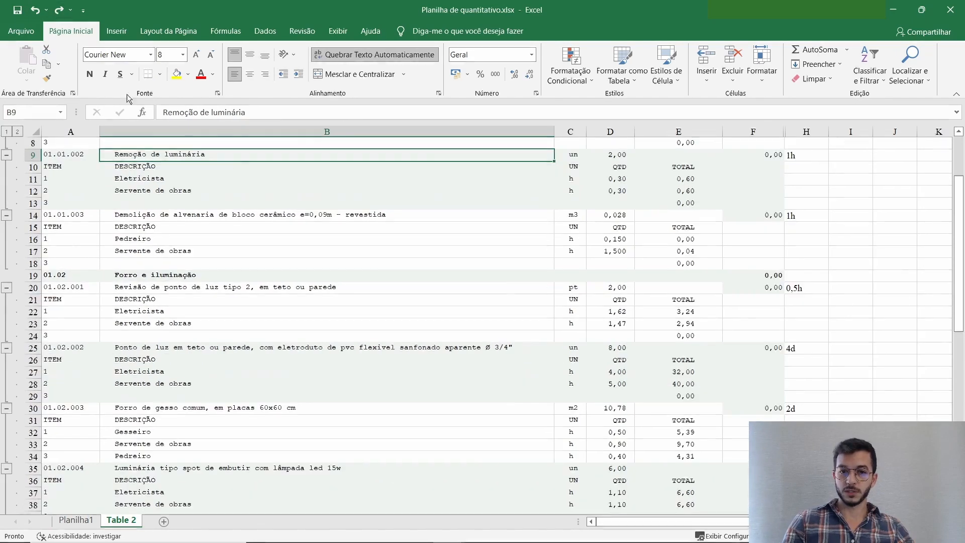
click(736, 215)
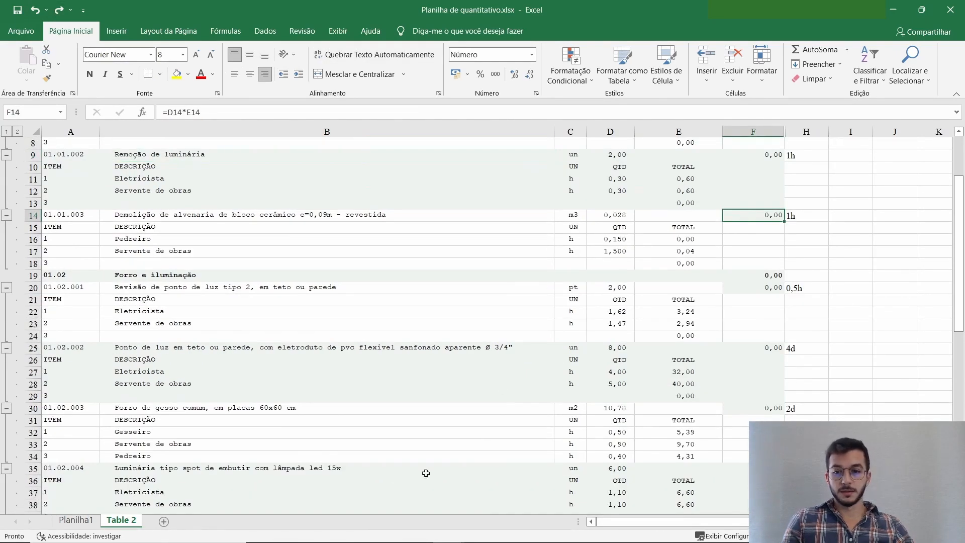
Step: Return to the Planilha1 sheet and examine its title, group heading and item rows, including B3:C3
click(75, 521)
click(426, 356)
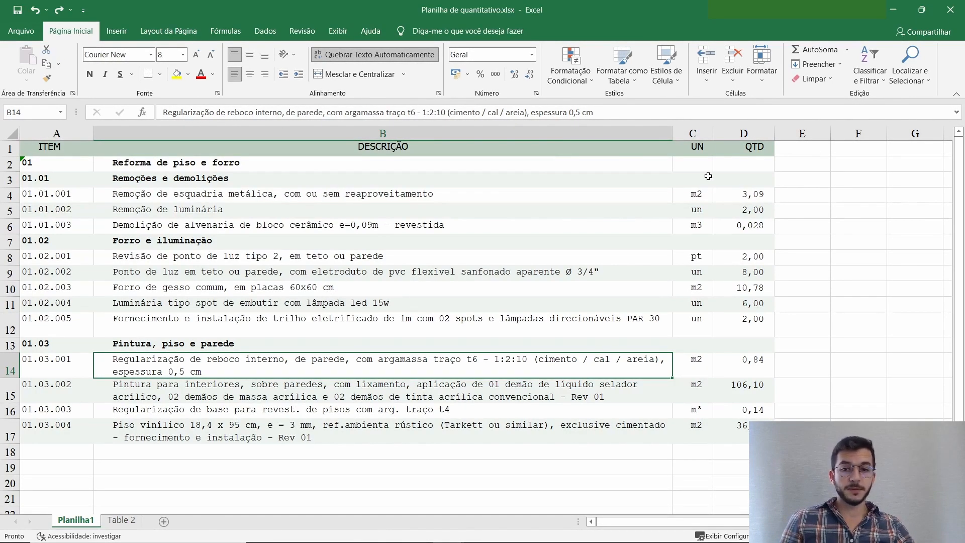
click(619, 165)
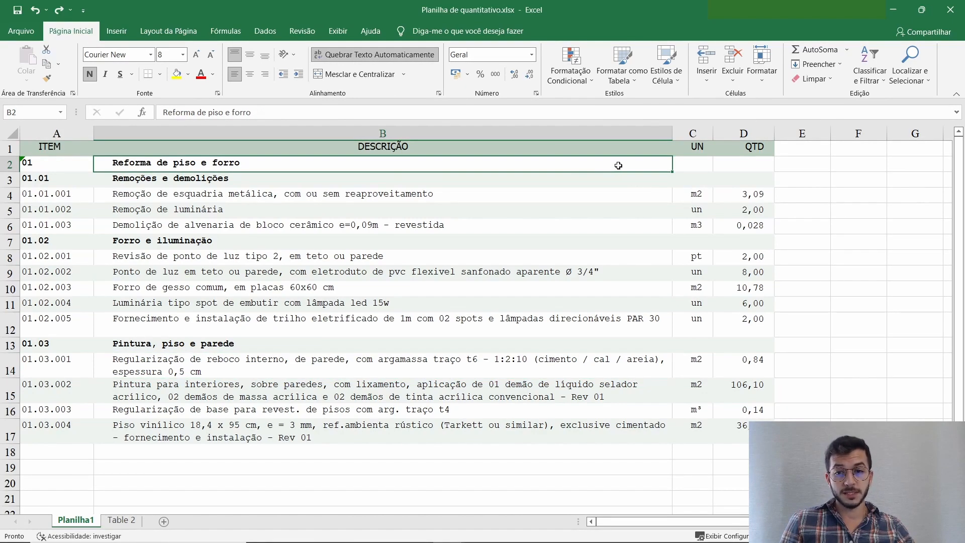
drag(589, 180, 681, 172)
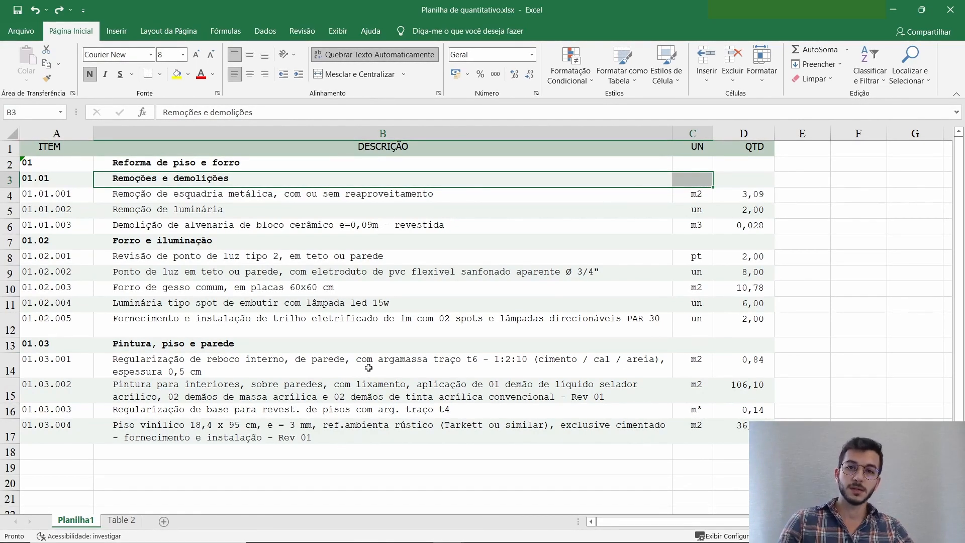
click(351, 259)
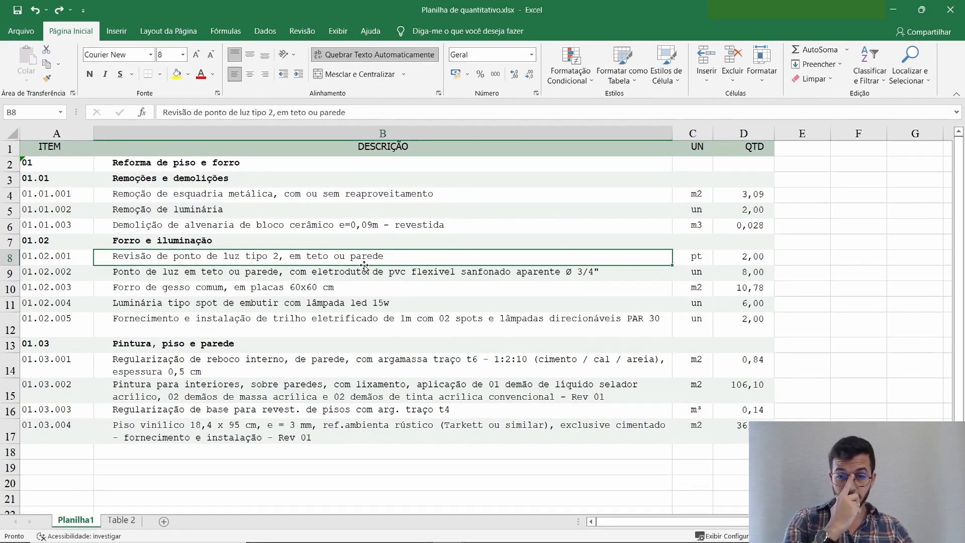
click(339, 164)
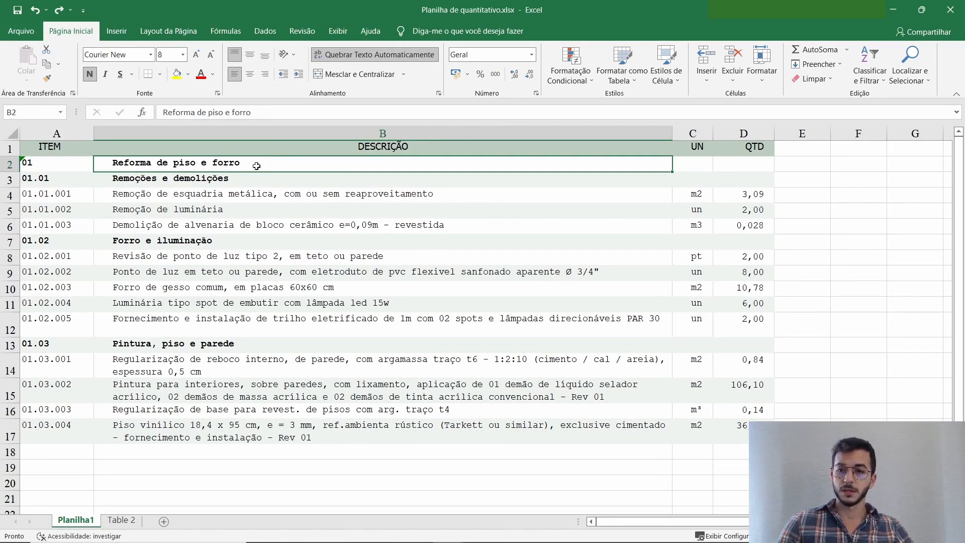
Step: Copy the descriptions in B3:B17, from Remoções e demolições through the Piso vinílico item
click(156, 184)
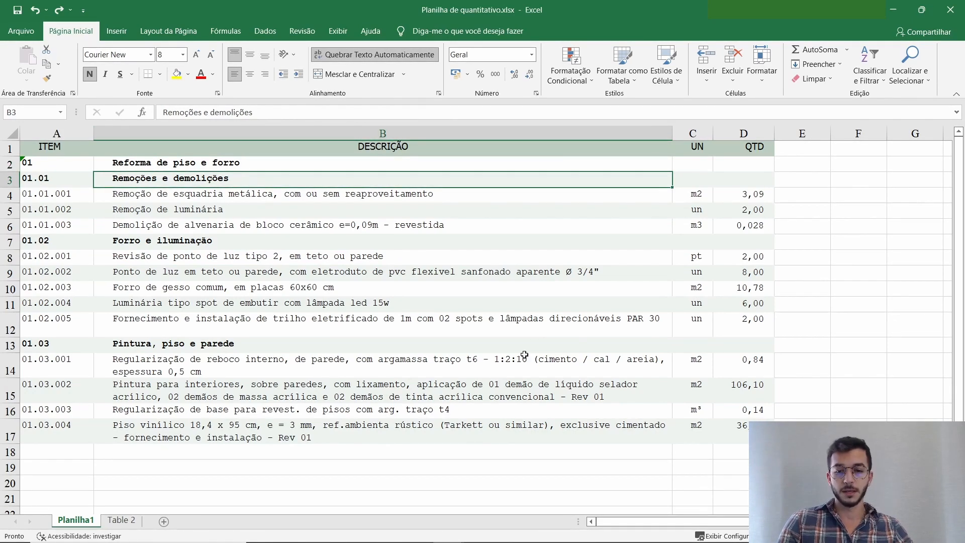
shift+click(405, 429)
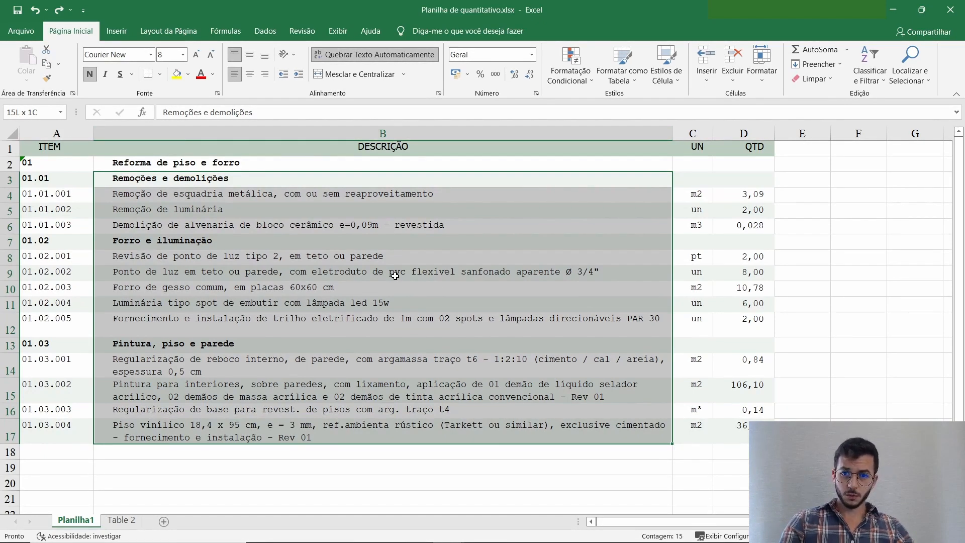
key(ctrl+c)
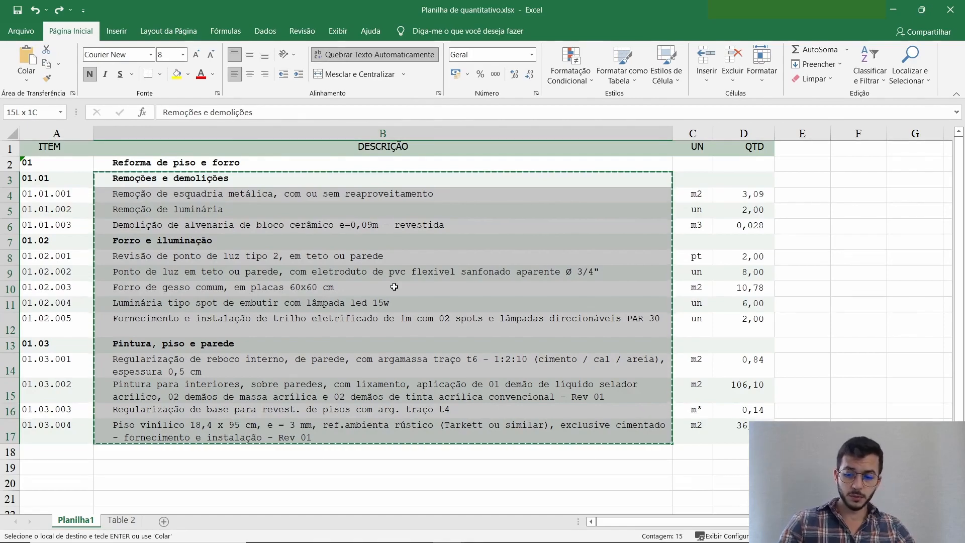
Step: Switch to the Curso Project 01 schedule in Project and paste the copied descriptions as task names starting at the first row
key(alt+Tab)
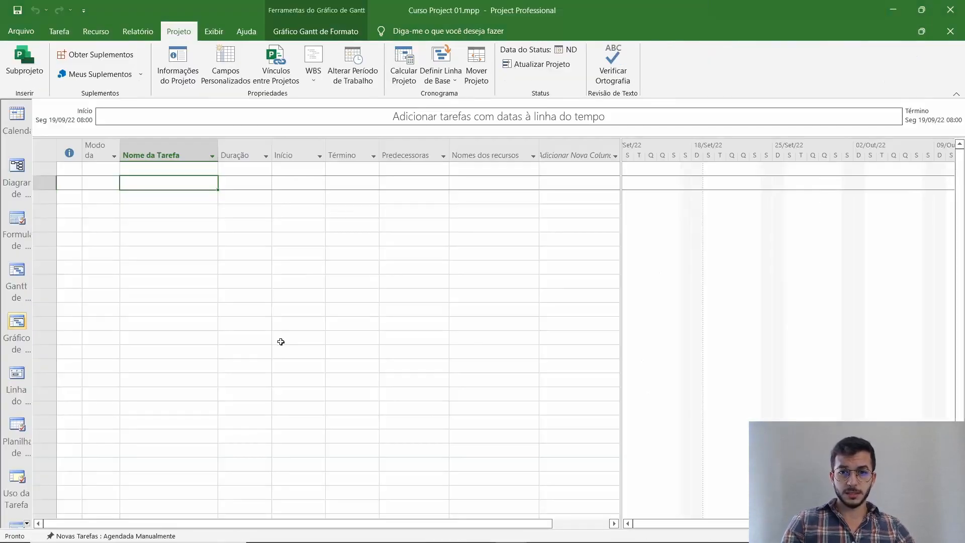
click(182, 171)
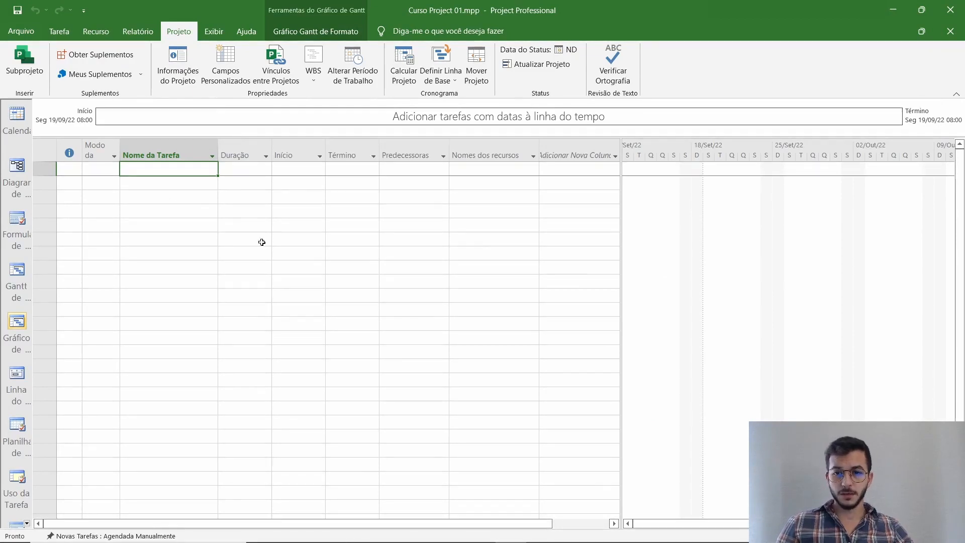
click(62, 32)
click(68, 79)
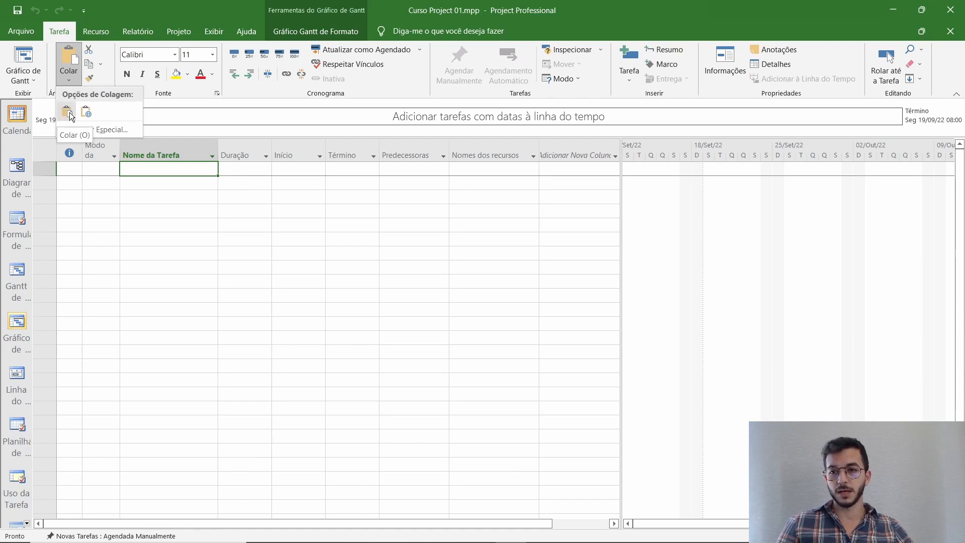
click(70, 111)
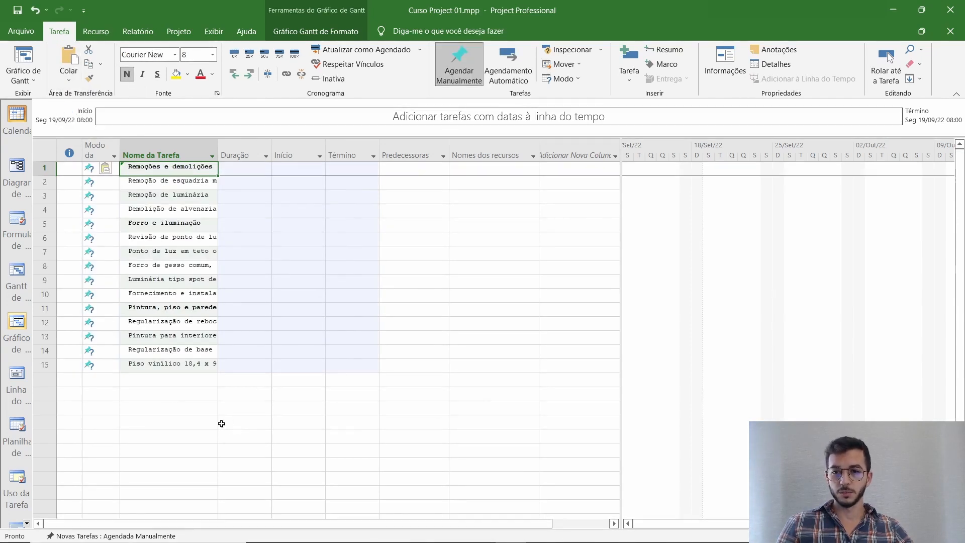
Step: Copy the formatting of an empty task row onto the names of tasks 1 to 15 with the Format Painter
click(187, 335)
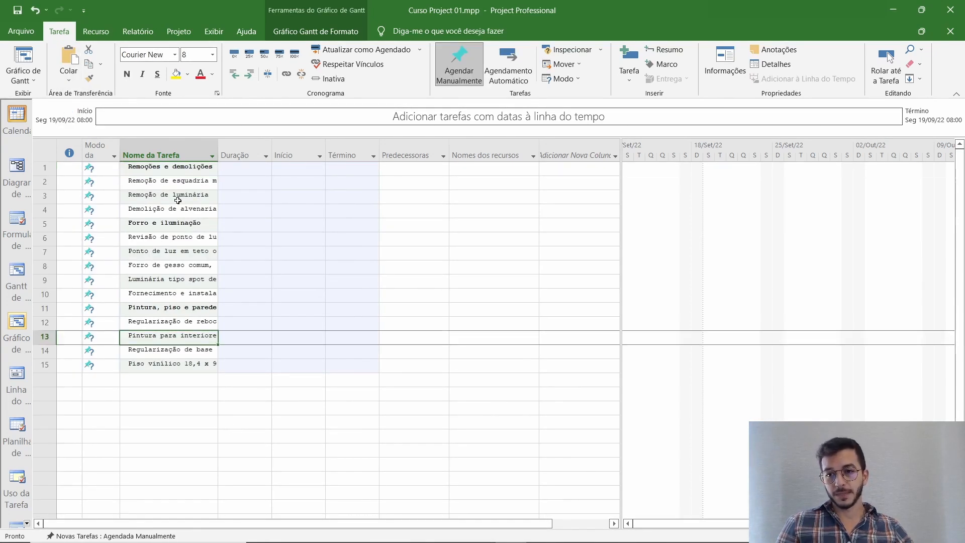
click(175, 193)
click(182, 170)
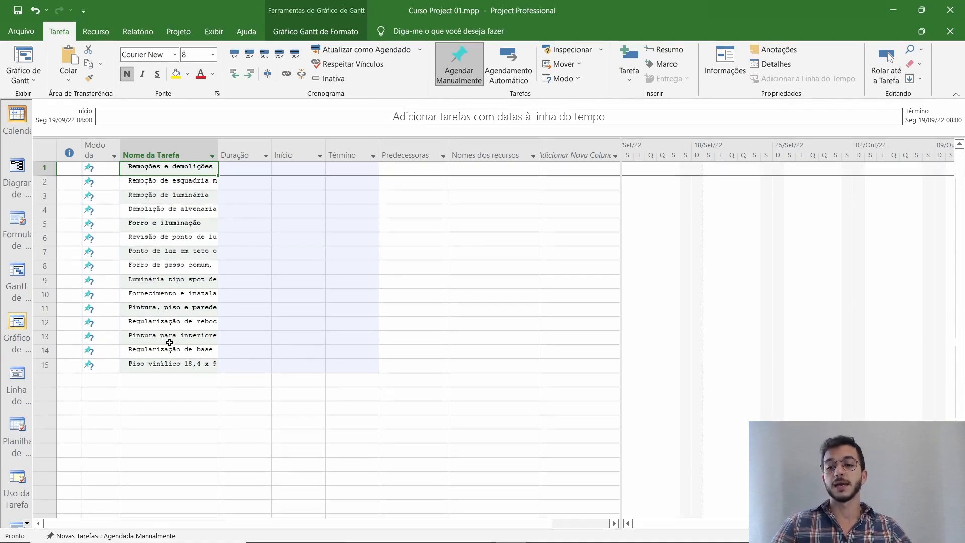
click(170, 392)
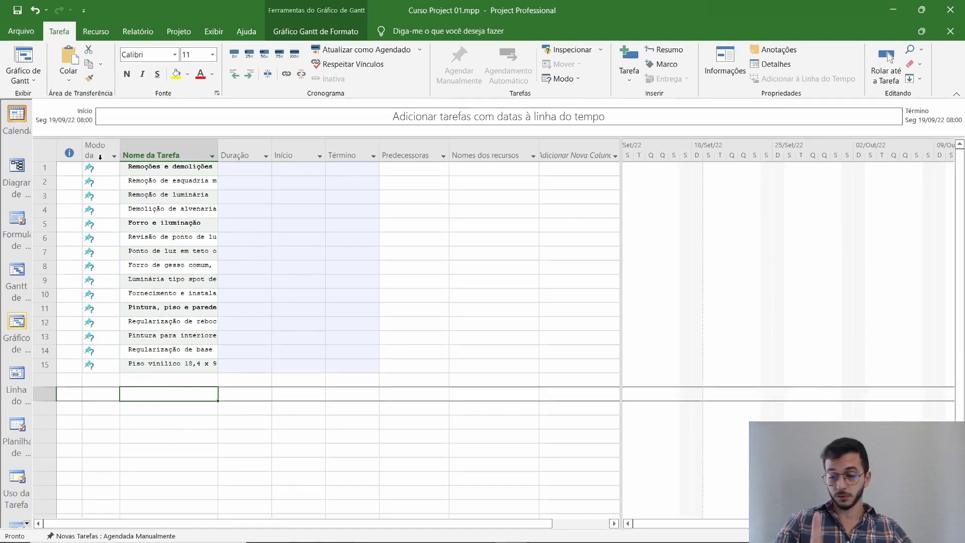
click(89, 78)
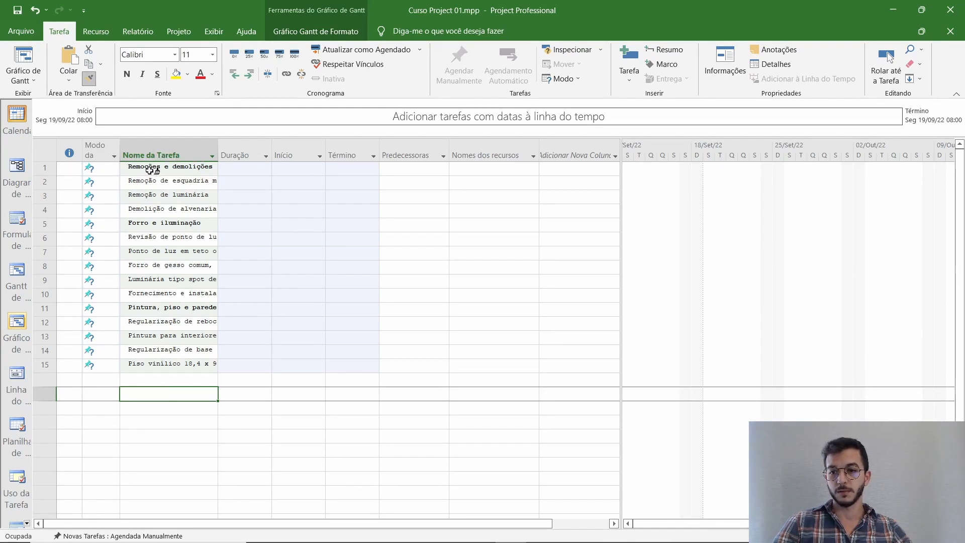
drag(151, 170, 153, 363)
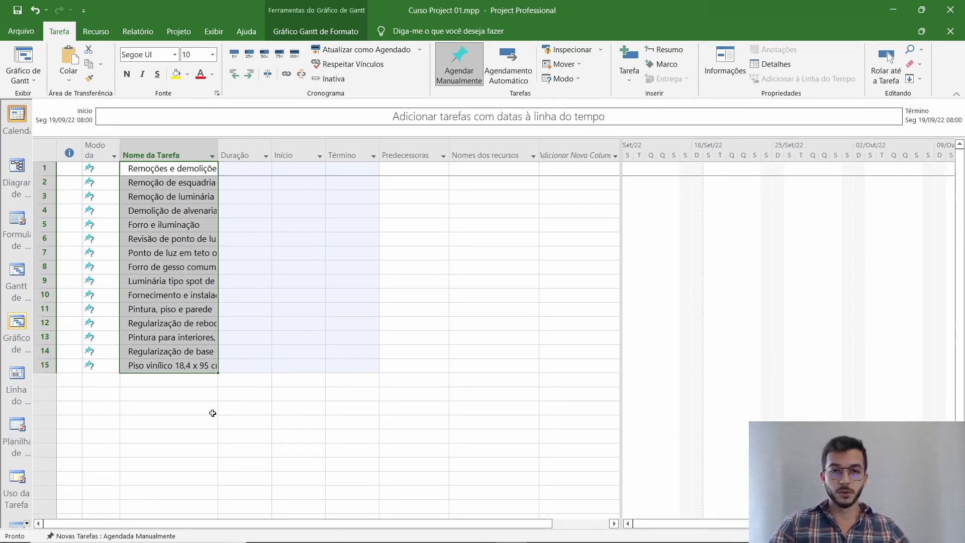
click(176, 405)
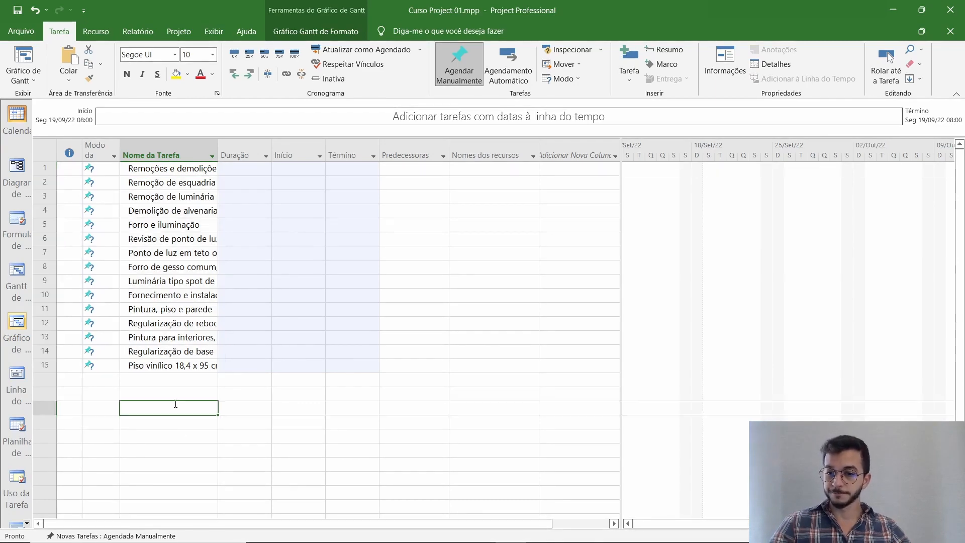
click(187, 276)
click(226, 197)
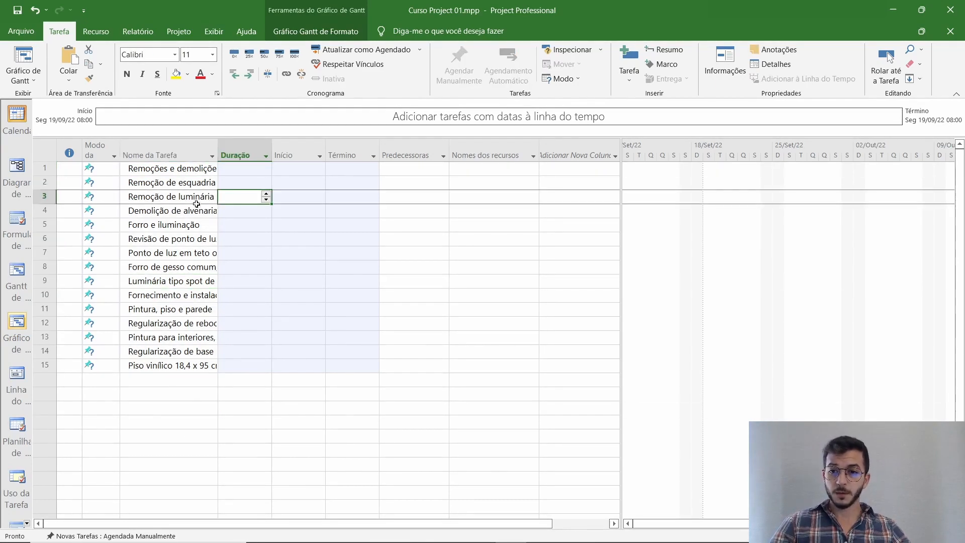
Step: Add a placeholder task named a below the Piso vinílico task, and undo the entry
click(182, 385)
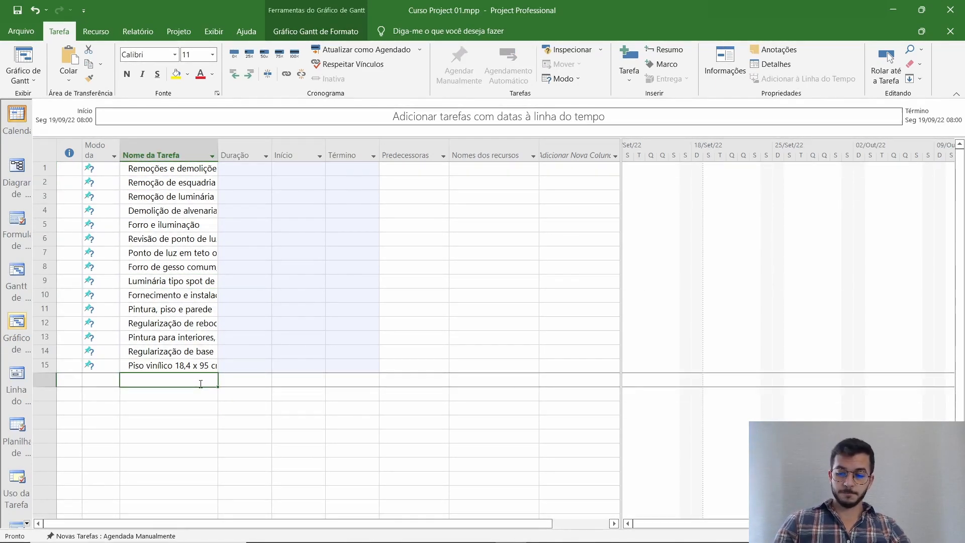
text(a)
key(Return)
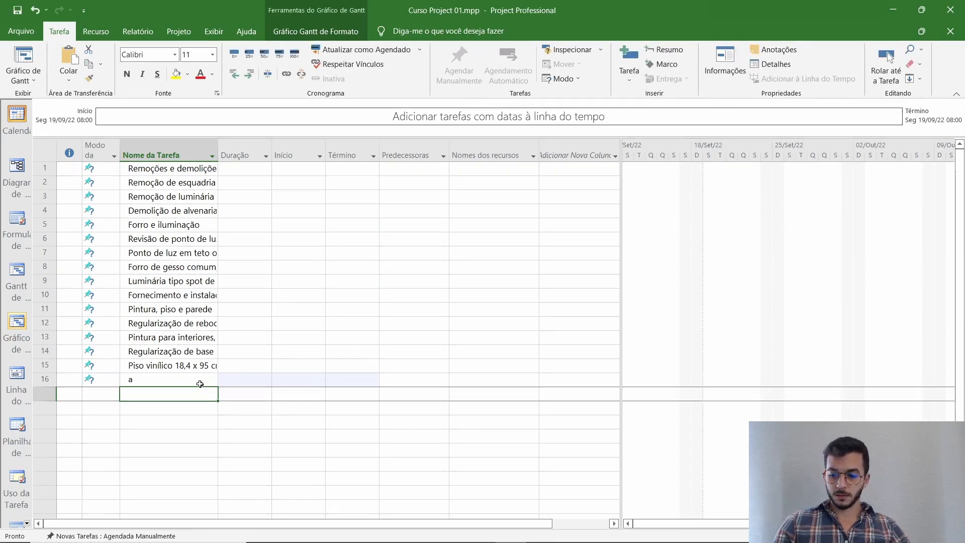
key(ctrl+z)
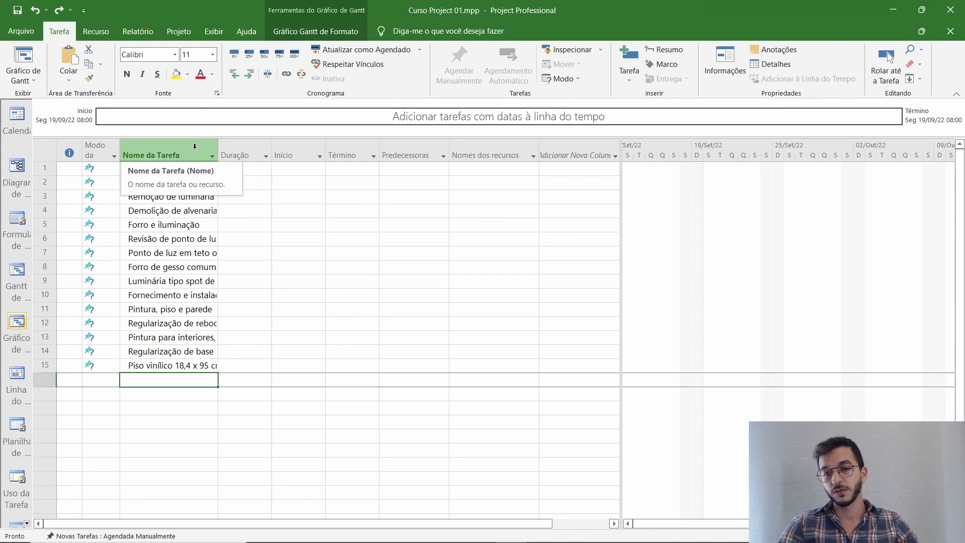
Step: Try fitting the Nome da Tarefa column to its longest name and then widening it slightly, and undo both width changes
click(195, 148)
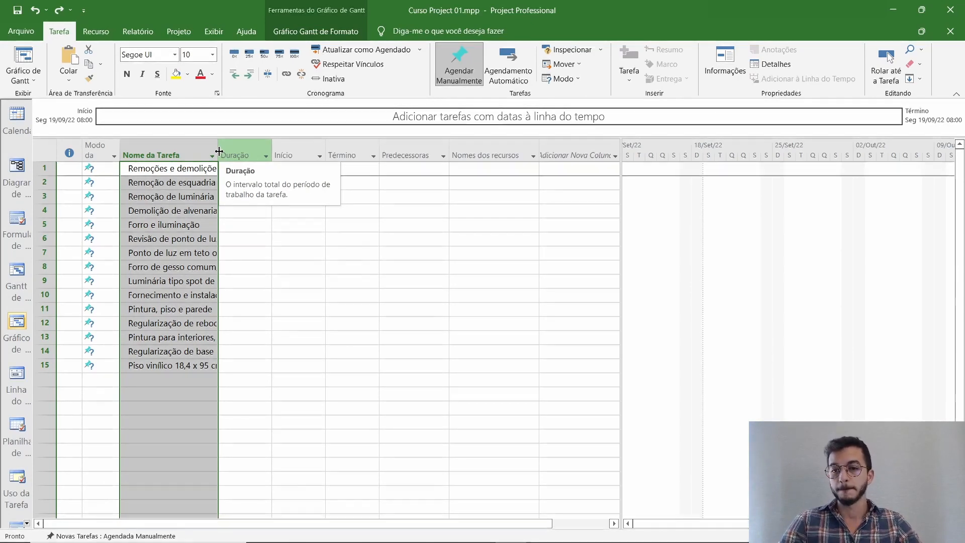
double_click(219, 151)
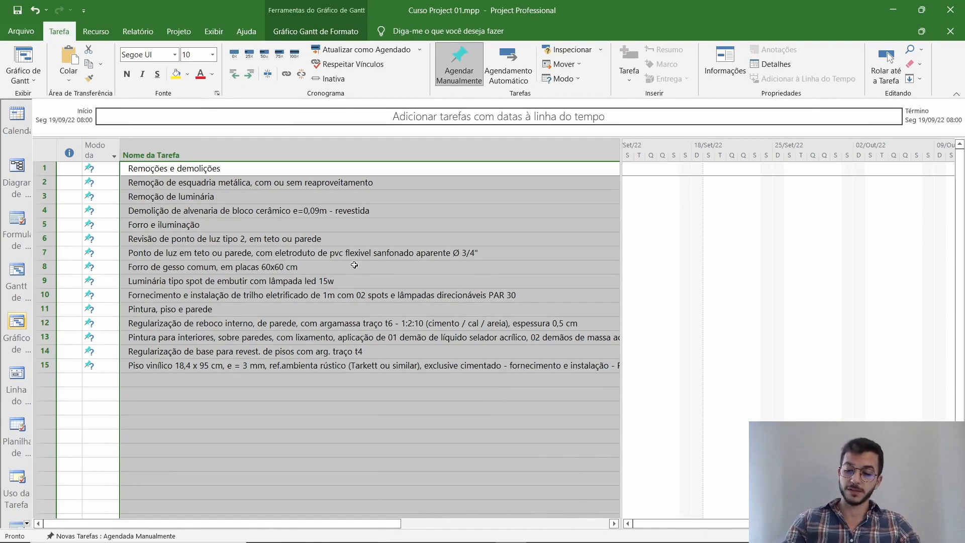
key(ctrl+z)
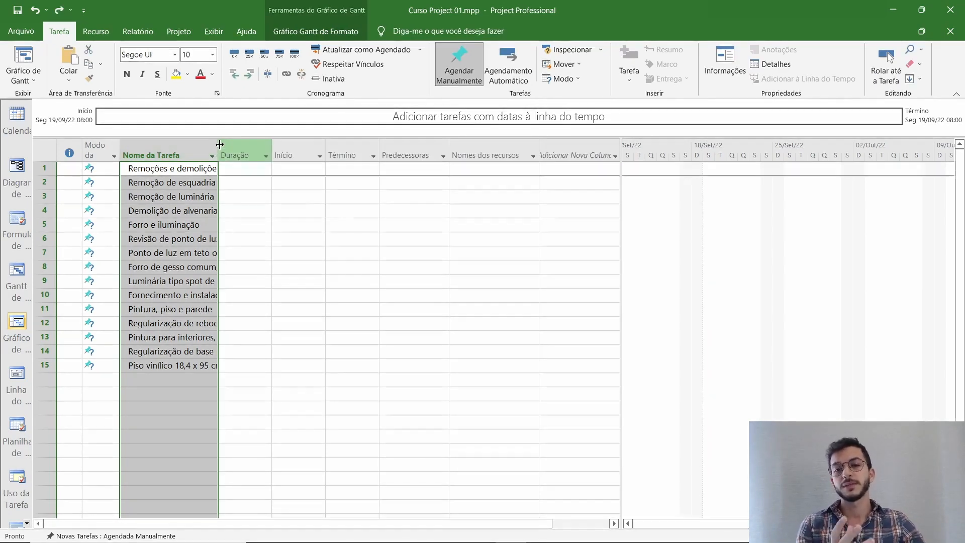
drag(220, 144, 241, 146)
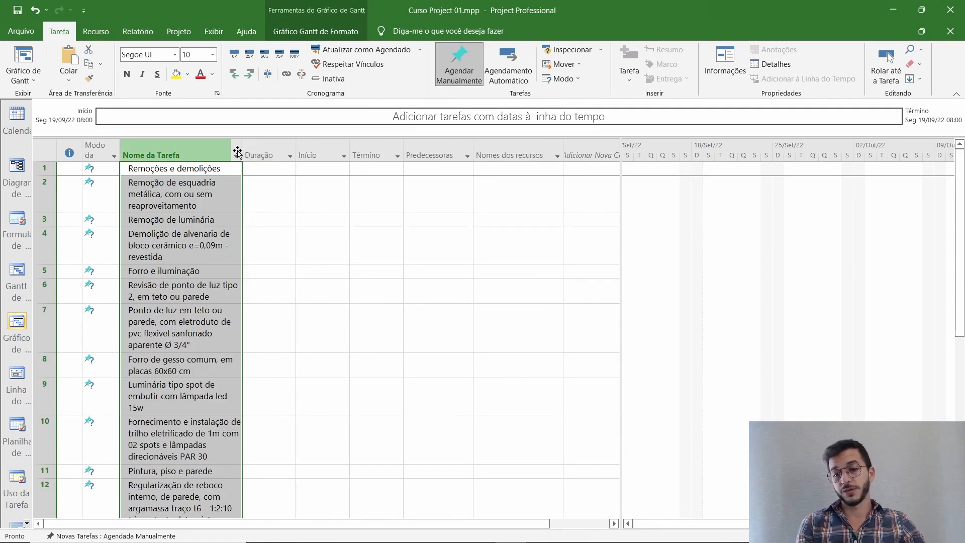
key(ctrl+z)
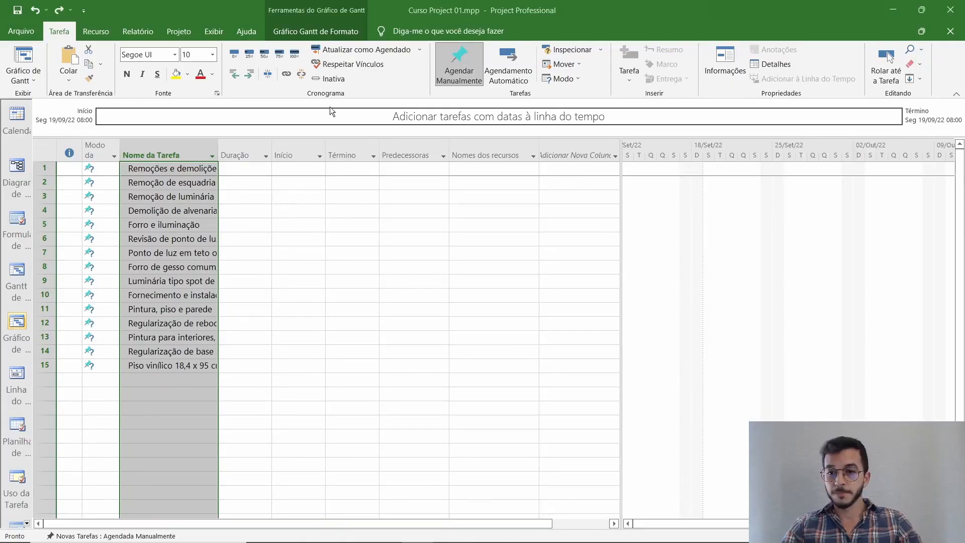
Step: Widen the Nome da Tarefa column to about twice its width so the long task names wrap over fewer lines
click(203, 148)
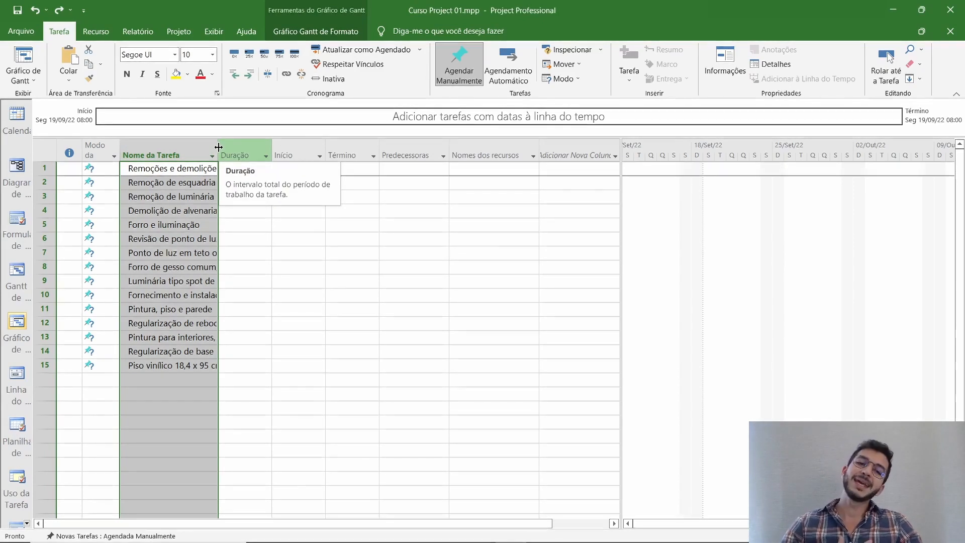
drag(219, 147, 325, 155)
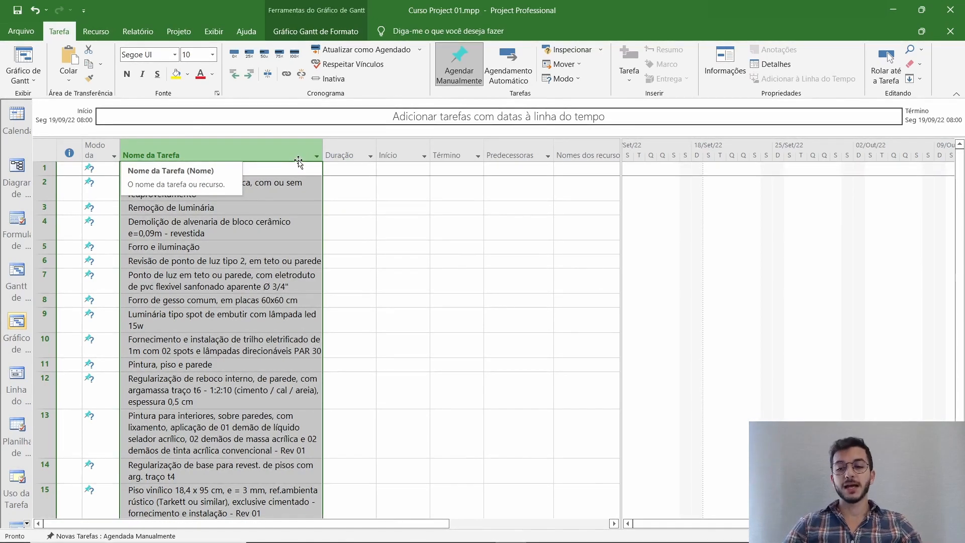
click(275, 186)
Step: Examine the task names and group headings in the list, from Remoções e demolições down to the last task
click(232, 168)
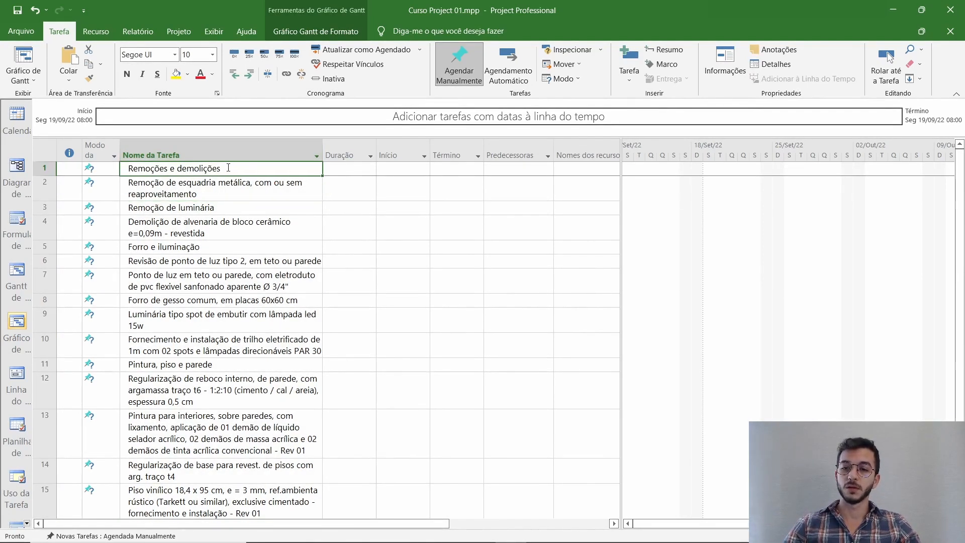
click(268, 195)
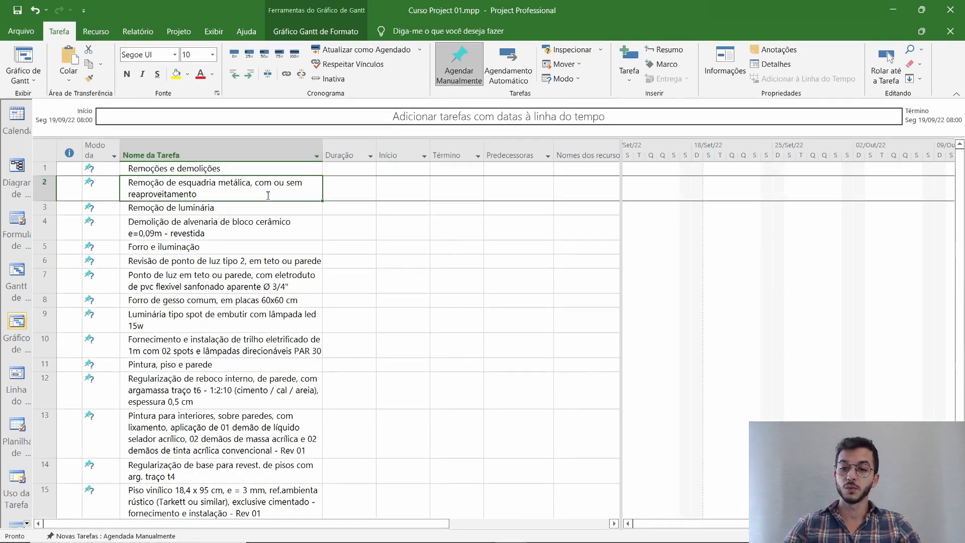
click(257, 387)
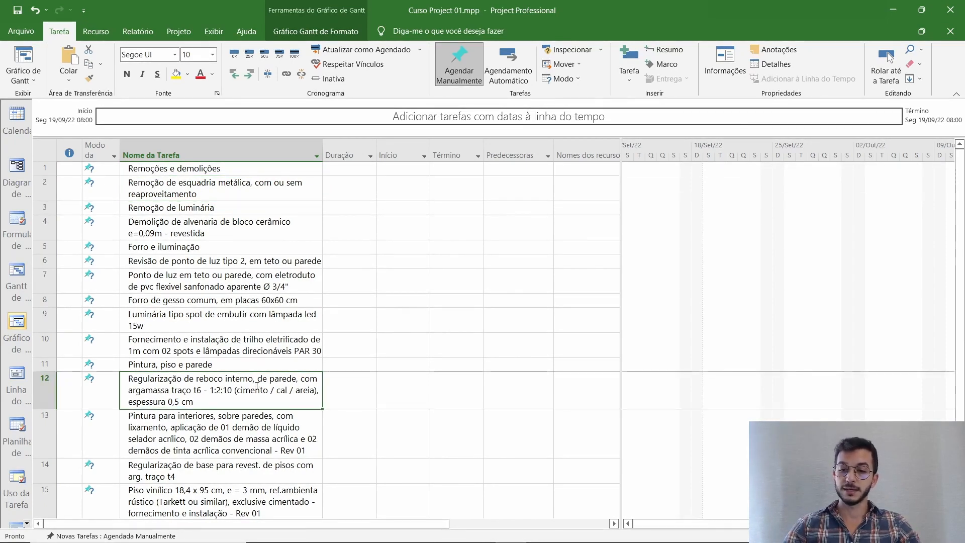
click(277, 432)
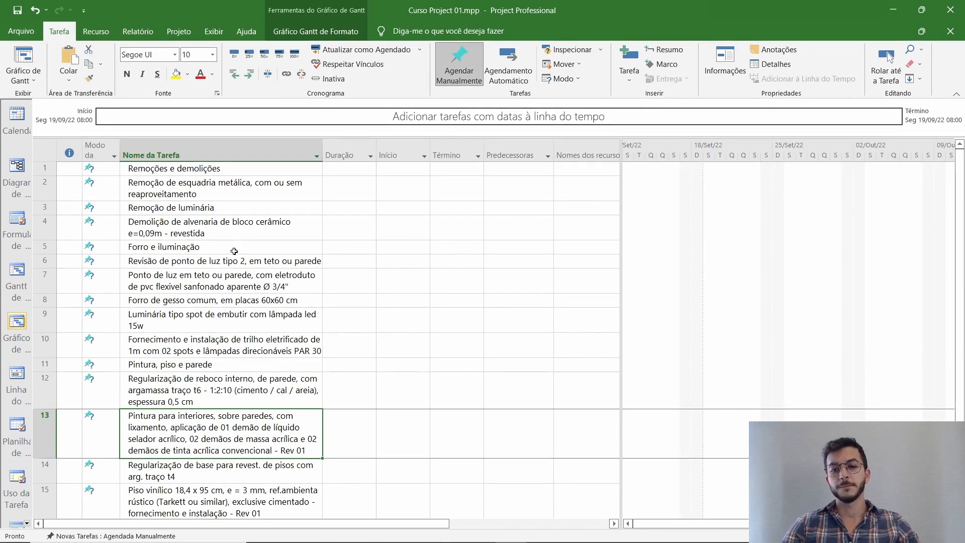
click(290, 266)
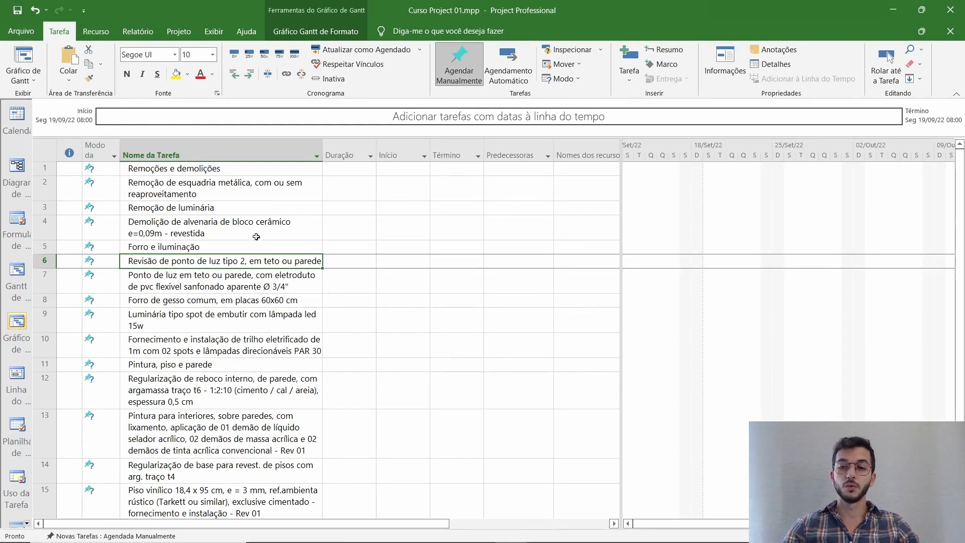
click(259, 208)
click(272, 171)
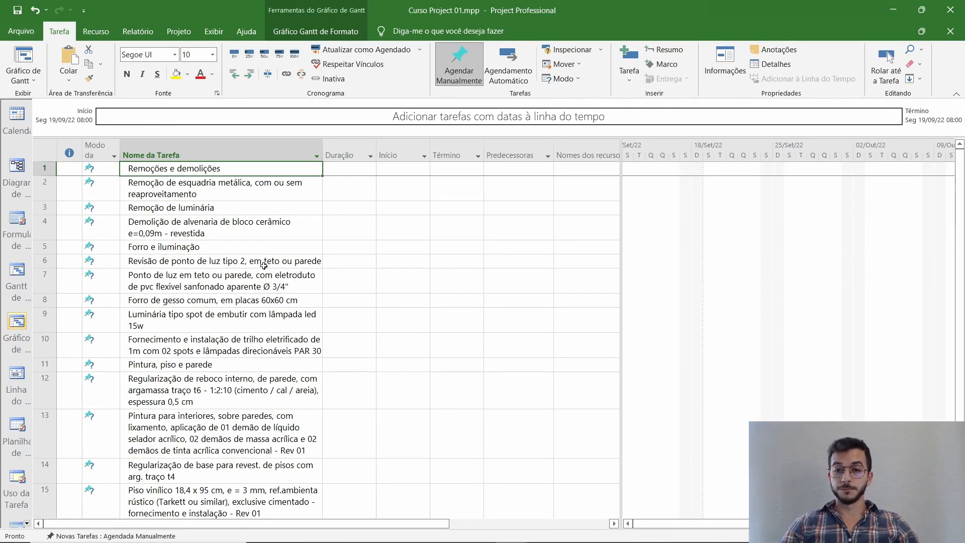
scroll(264, 266, down, 5)
scroll(246, 319, up, 5)
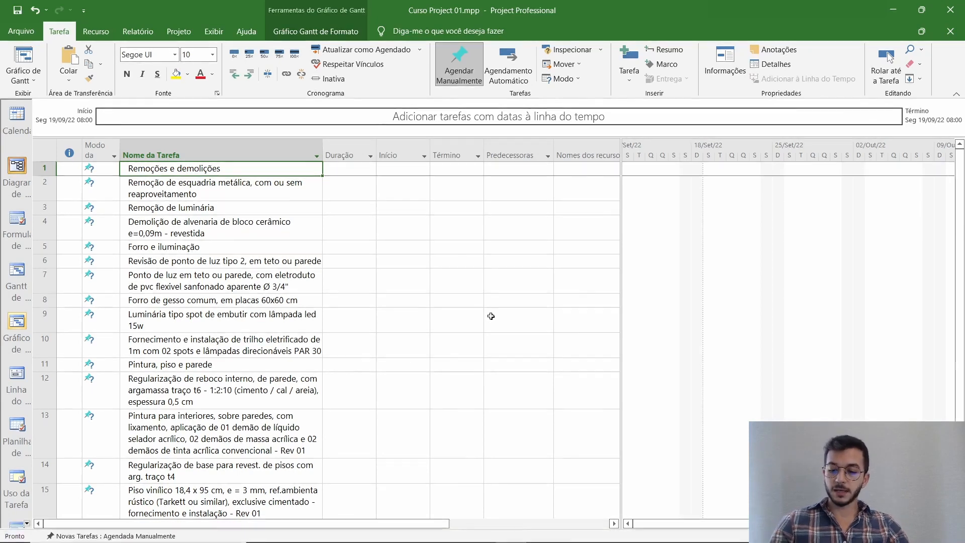
Step: Switch to the Planilha de quantitativo workbook in Excel and check the descriptions in B3:B17 against the task list
key(alt+Tab)
key(Tab)
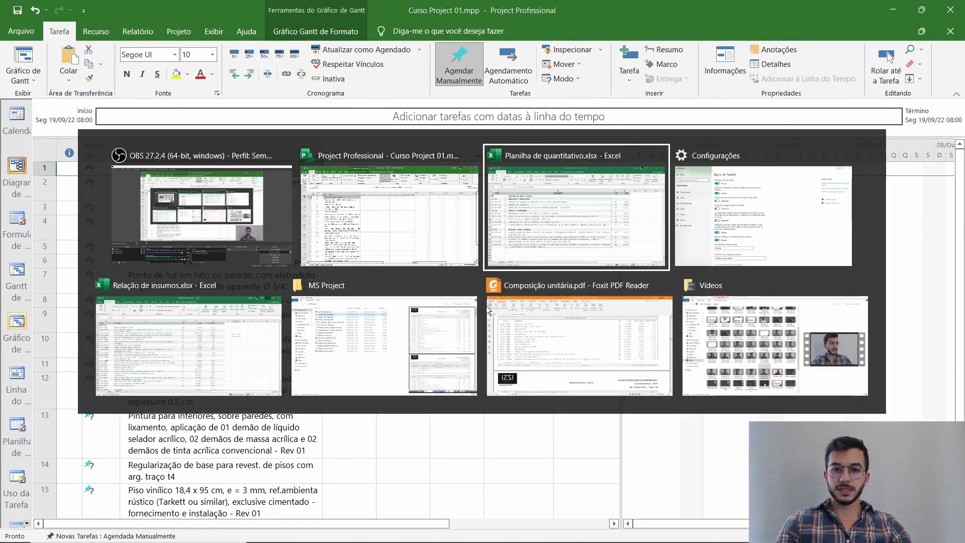
click(300, 268)
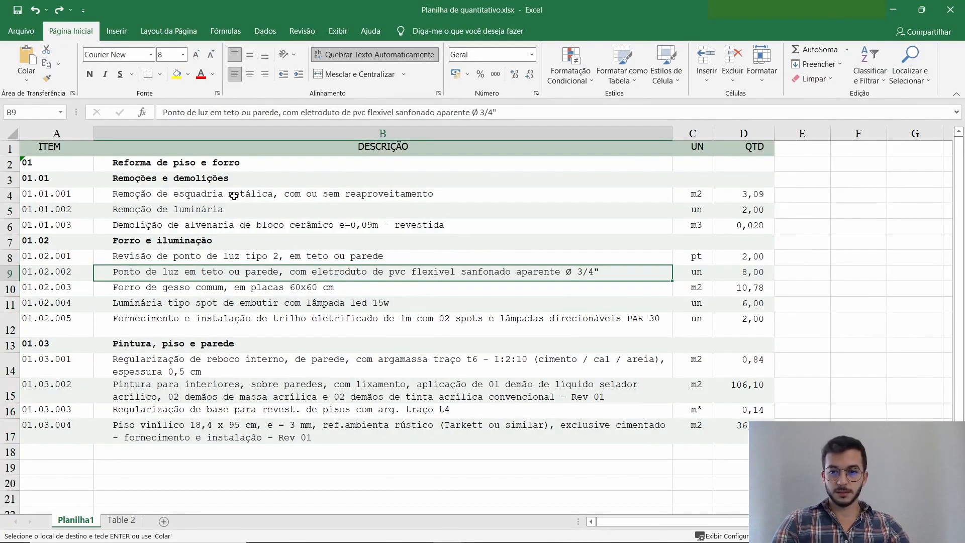
drag(234, 179, 239, 433)
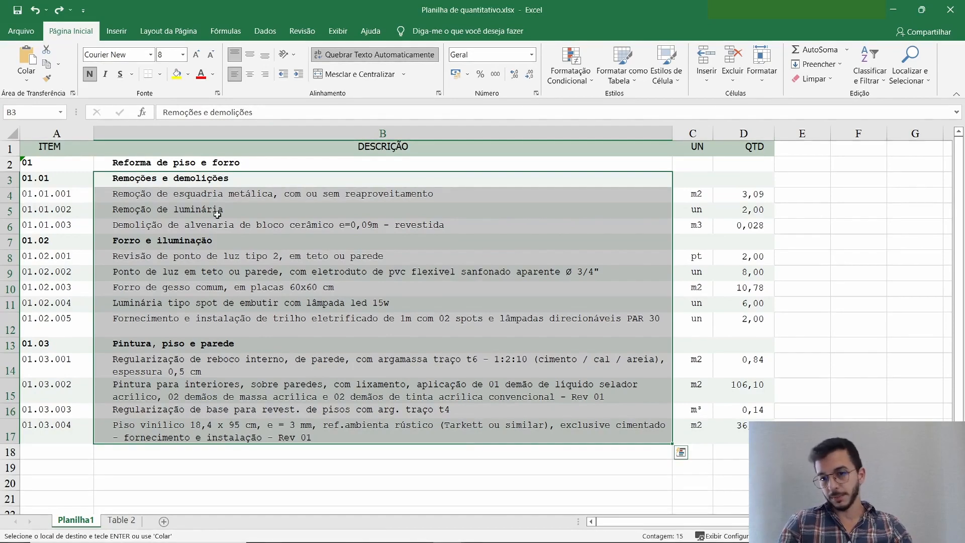
click(310, 258)
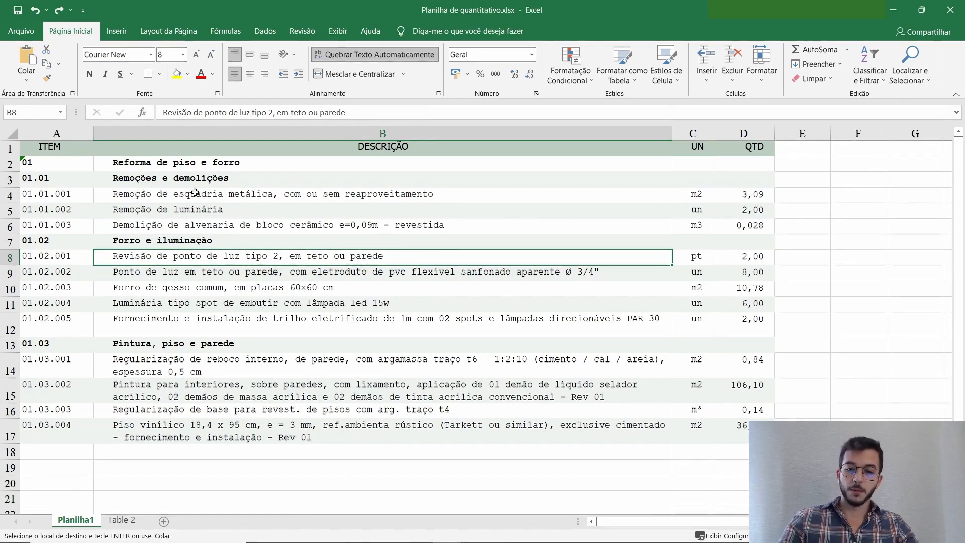
Step: Return to the Curso Project 01 schedule in Project and check the electrical point and Remoção de luminária tasks
key(alt+Tab)
key(Tab)
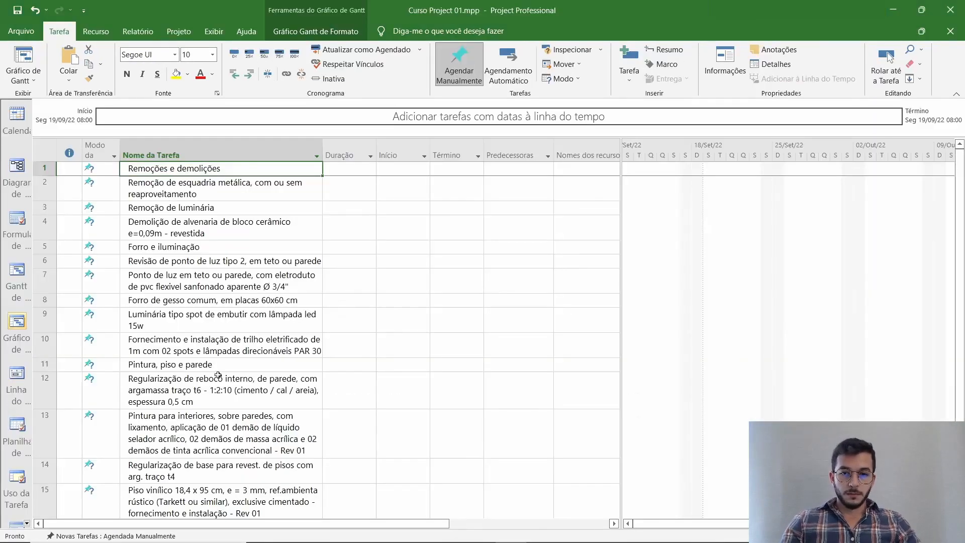
click(231, 282)
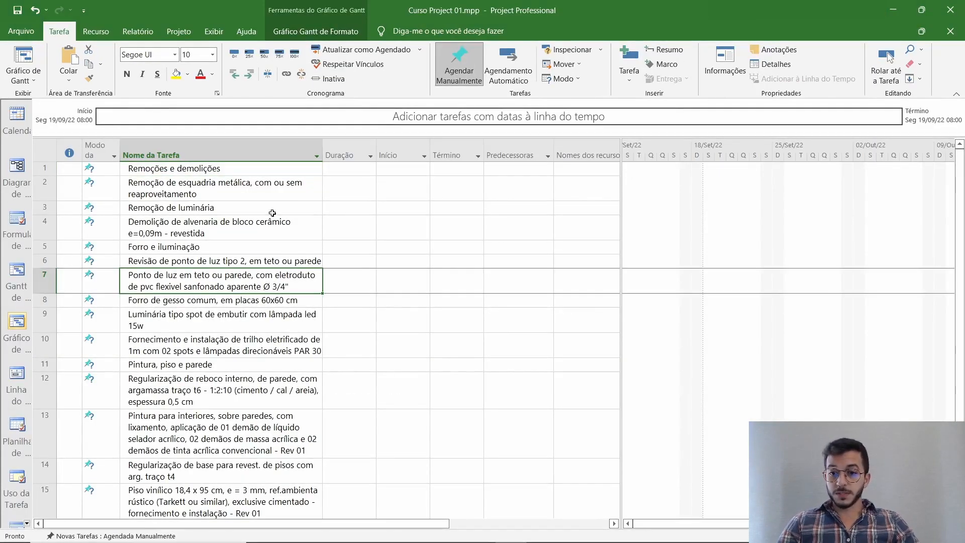
click(271, 212)
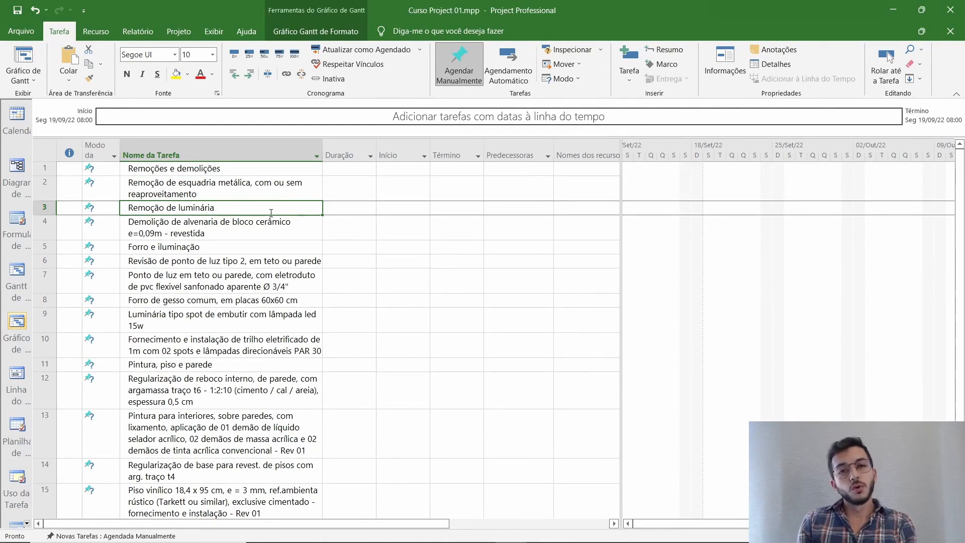